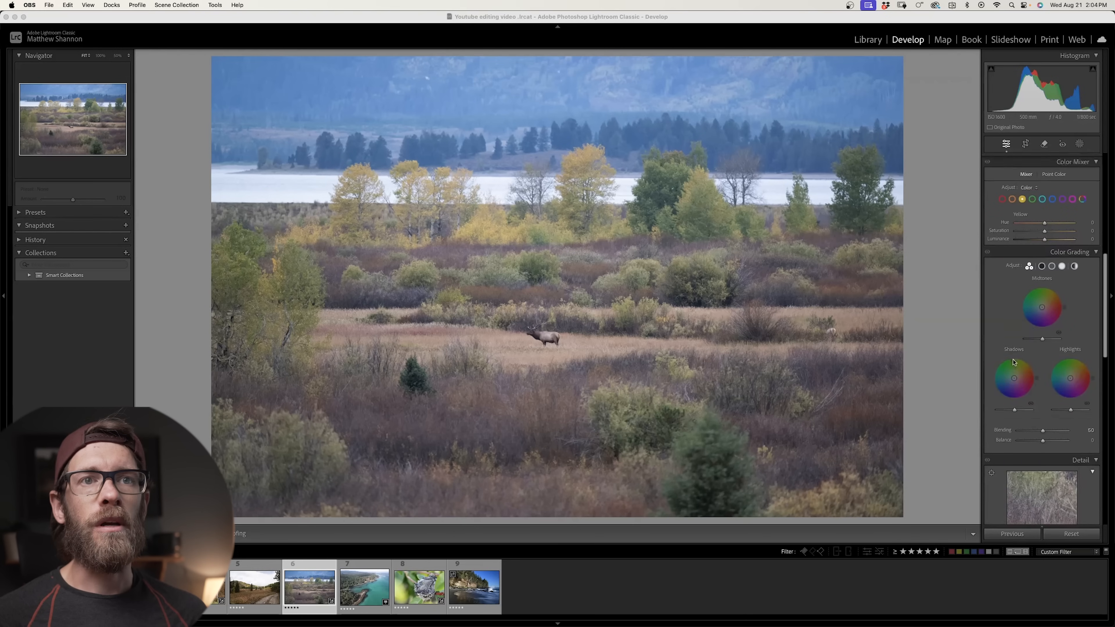
Send the selected elk landscape photo from Lightroom Classic to Photoshop for editing.
left_click_drag(1043, 253, 1035, 264)
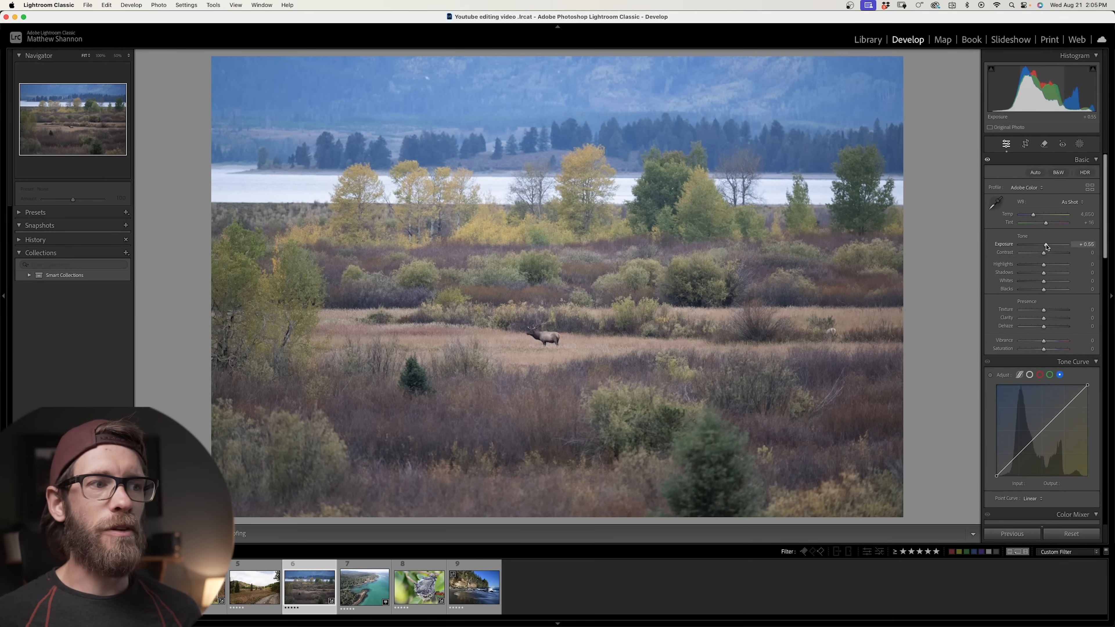
right_click(309, 593)
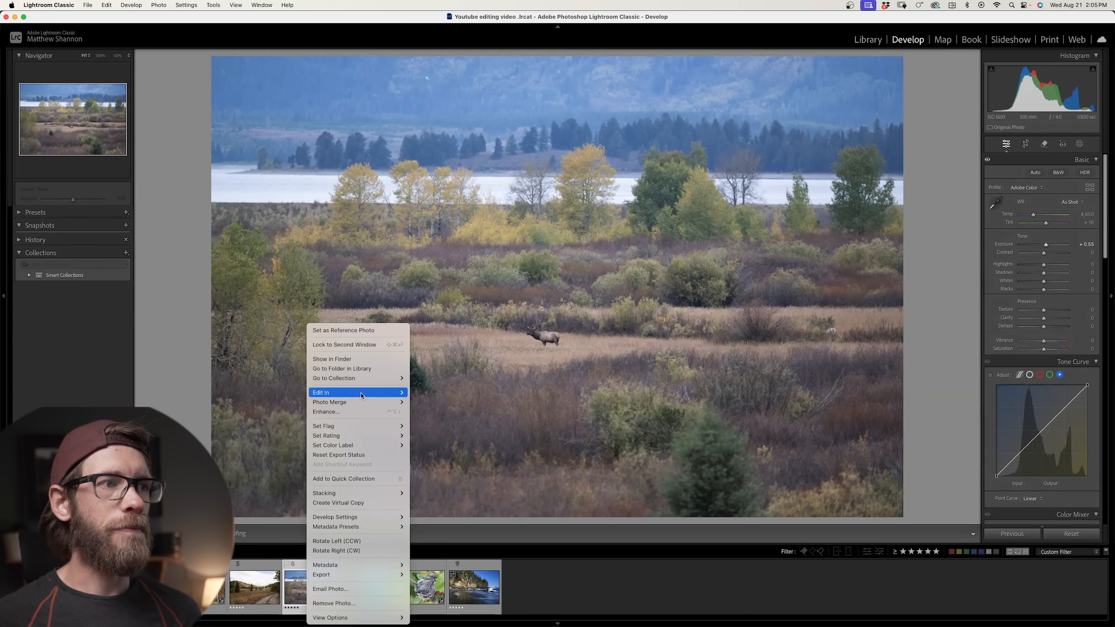
mouse_move(361, 394)
left_click(423, 393)
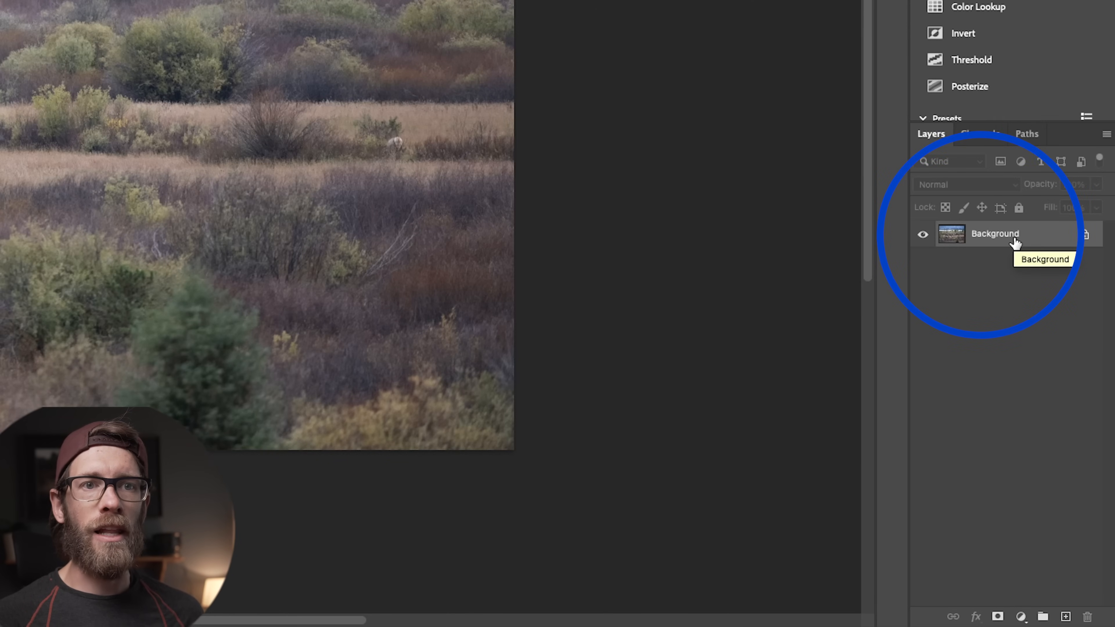
Duplicate the Background layer and add a Color Balance adjustment layer above the copy.
left_click_drag(1041, 232, 1066, 615)
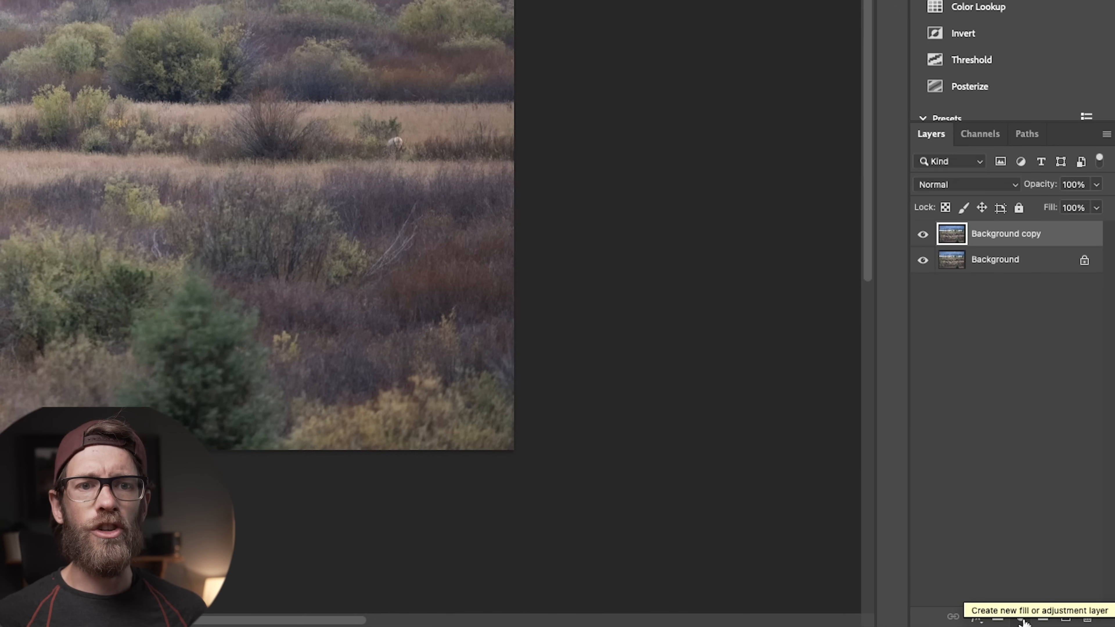
left_click(1021, 619)
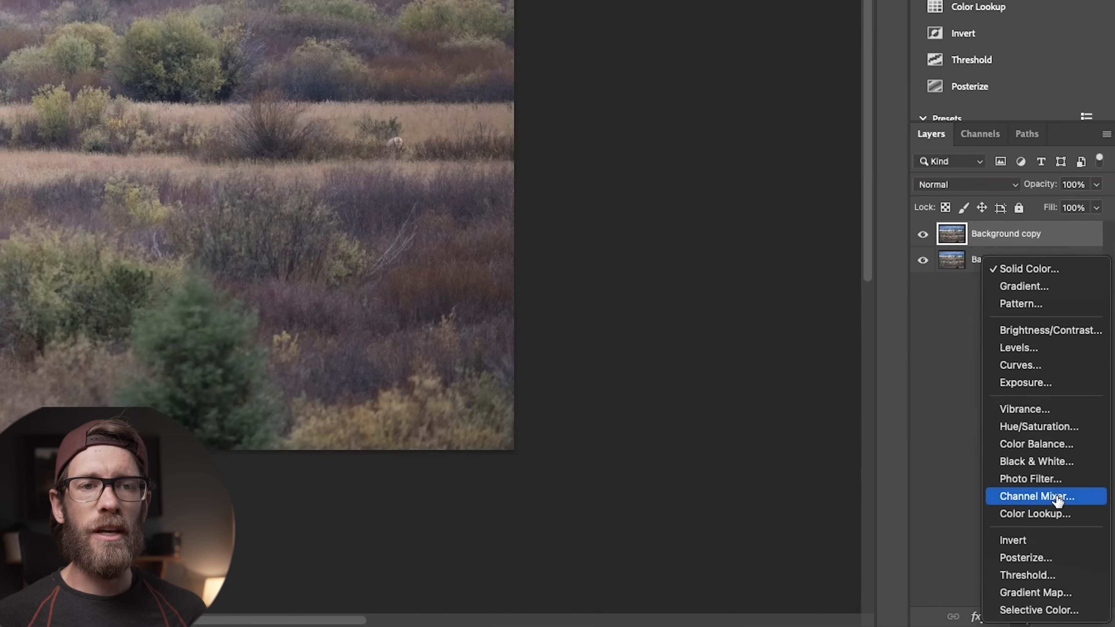
left_click(1084, 446)
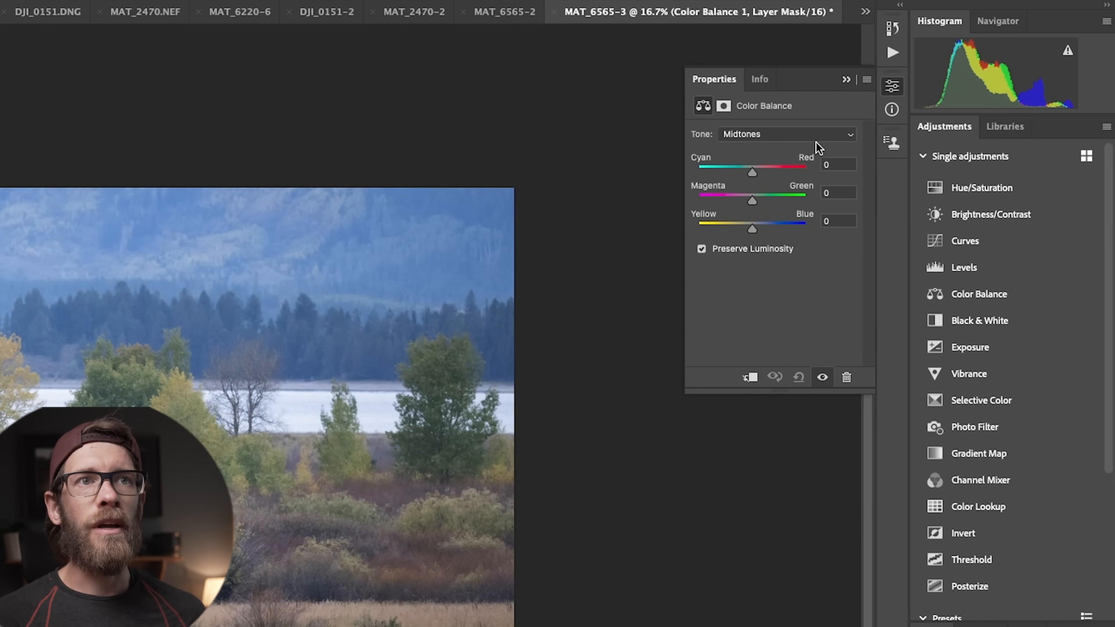
Shift the Color Balance shadows toward blue, setting the Yellow–Blue value to +37.
left_click(810, 135)
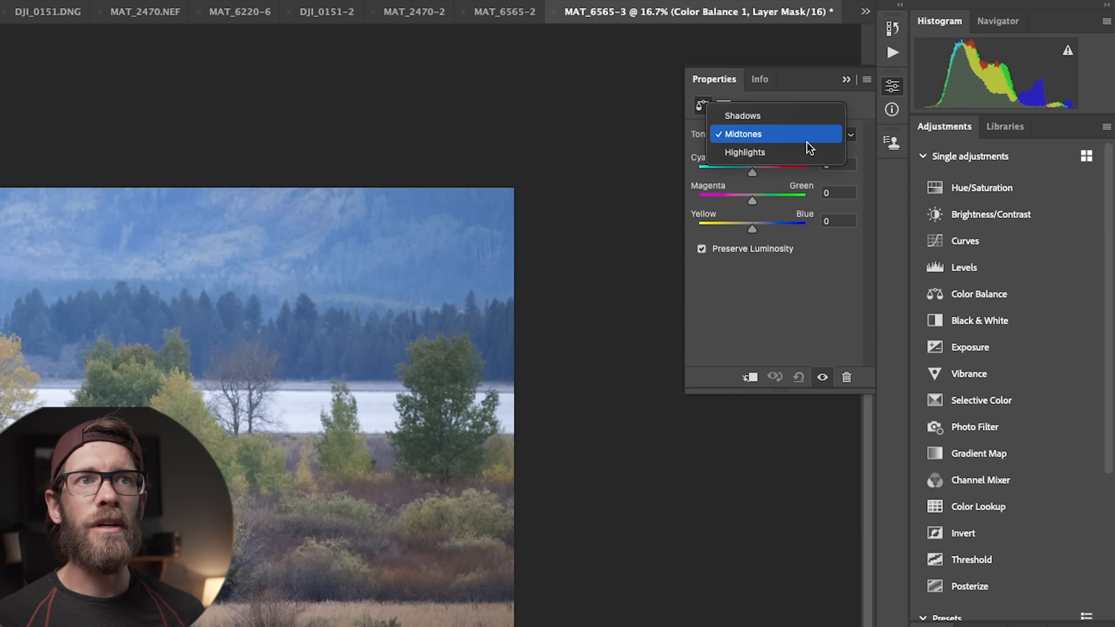
left_click(801, 127)
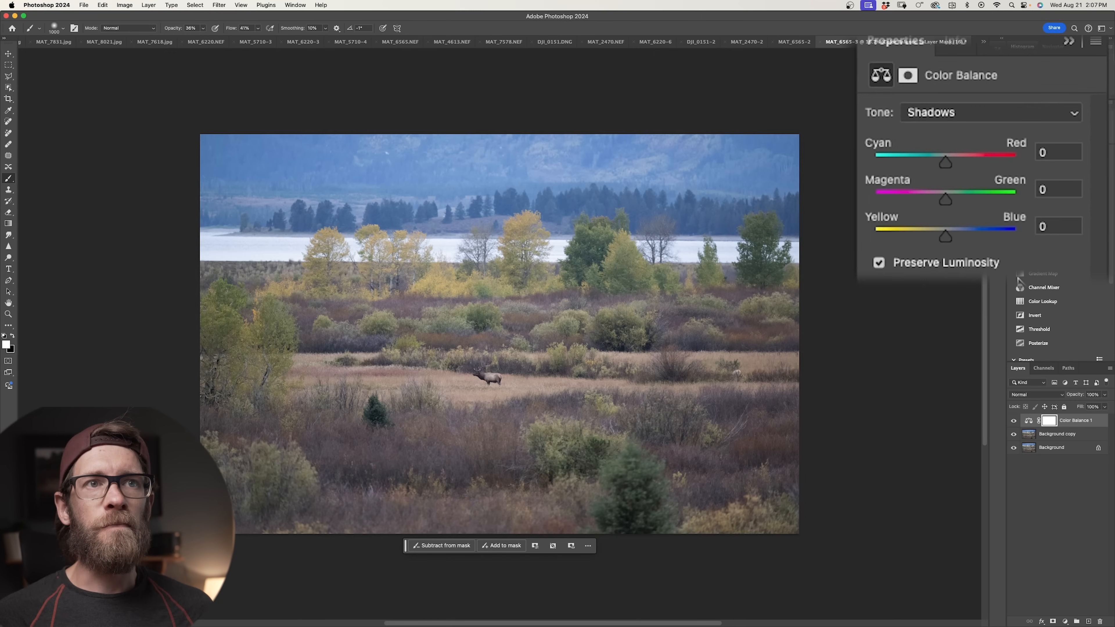
left_click_drag(924, 157, 925, 157)
left_click_drag(949, 238, 972, 237)
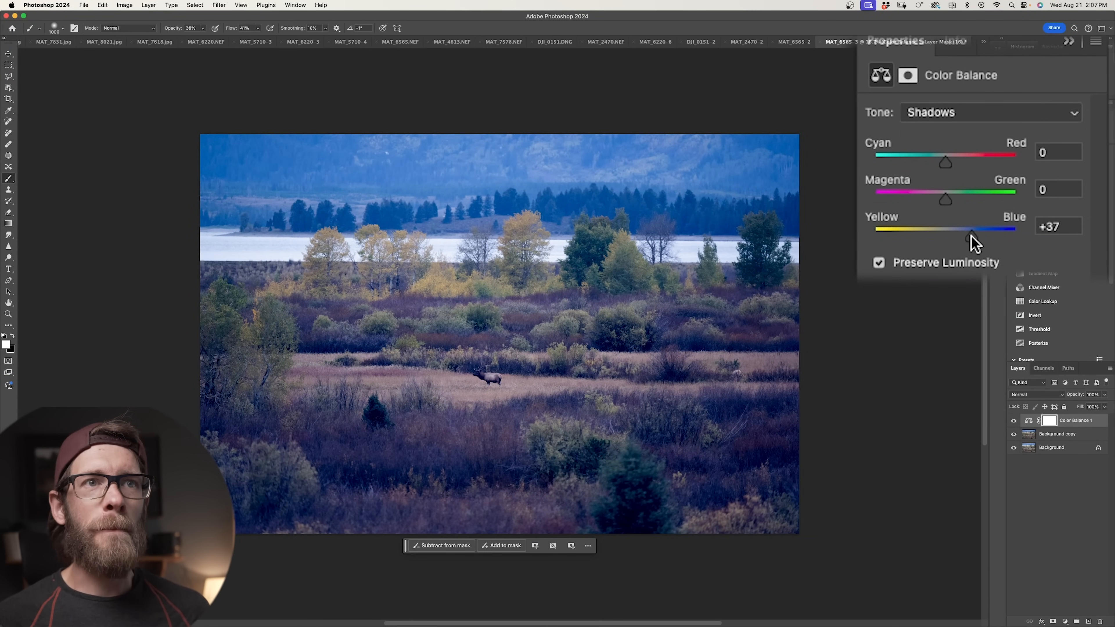
Warm the Color Balance midtones with Cyan–Red at +8 and Yellow–Blue at -44, and compare with the layer hidden.
left_click(953, 117)
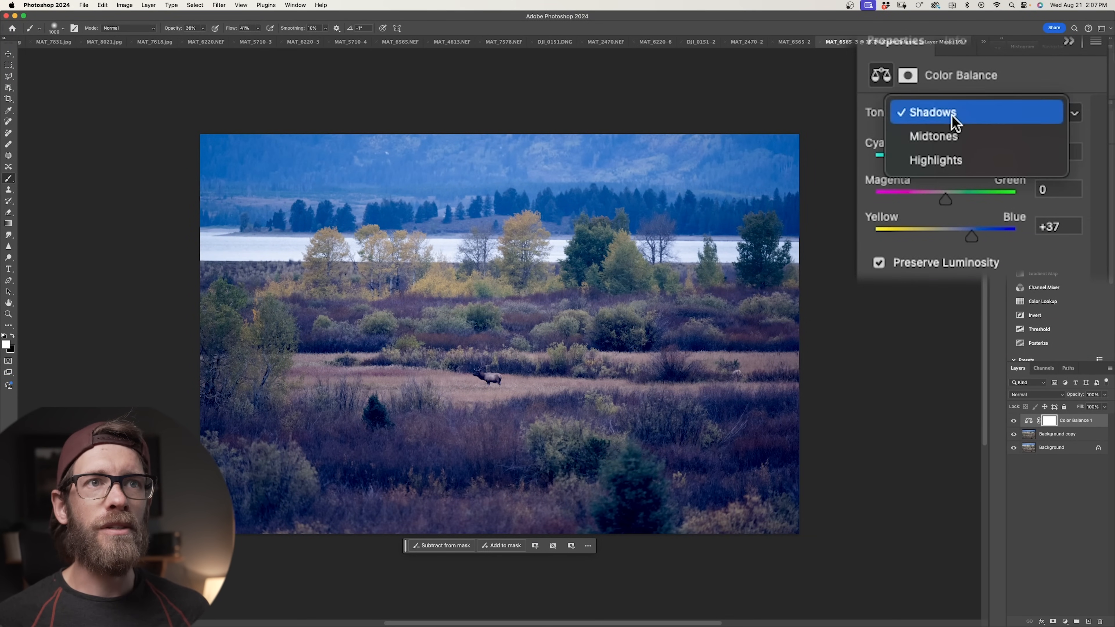
left_click(943, 136)
left_click_drag(941, 231, 923, 231)
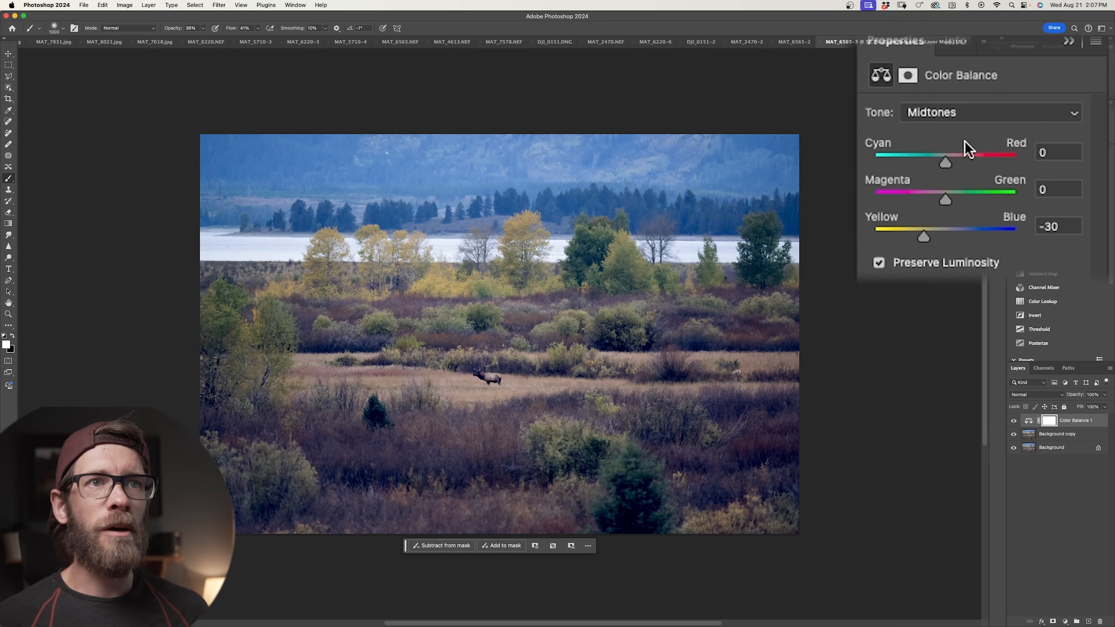
left_click_drag(949, 162, 950, 163)
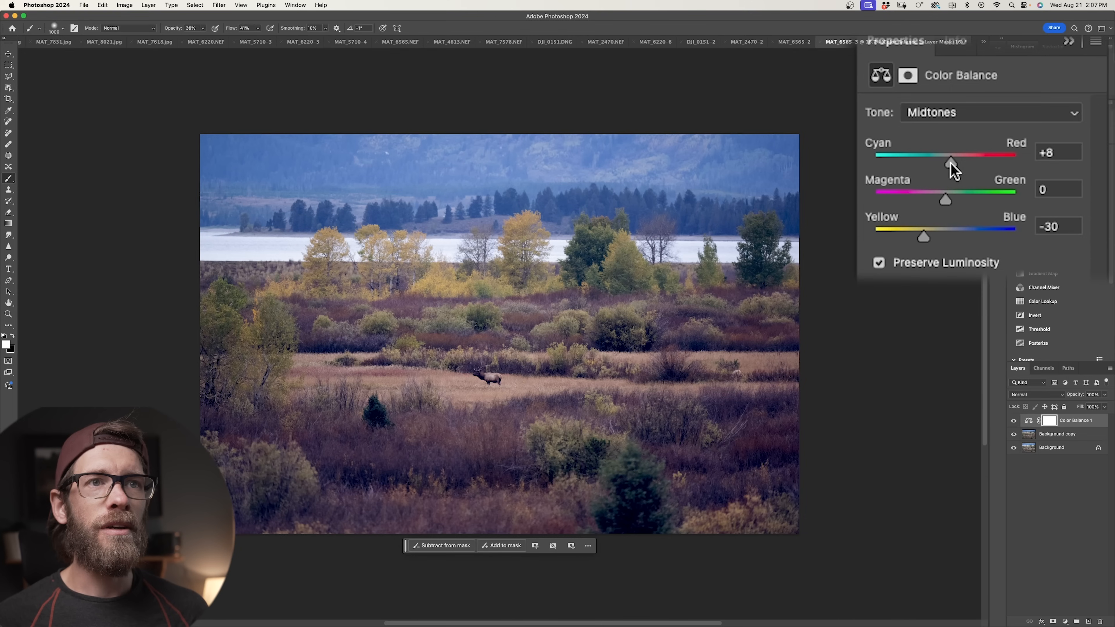
left_click_drag(916, 234, 913, 234)
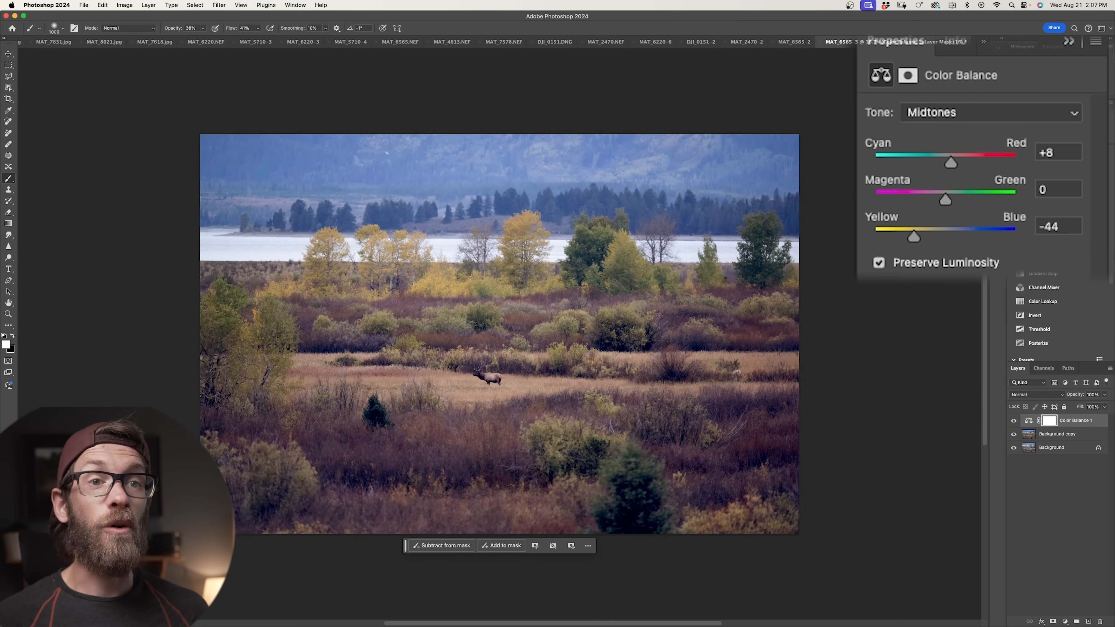
left_click(1014, 421)
left_click(1014, 420)
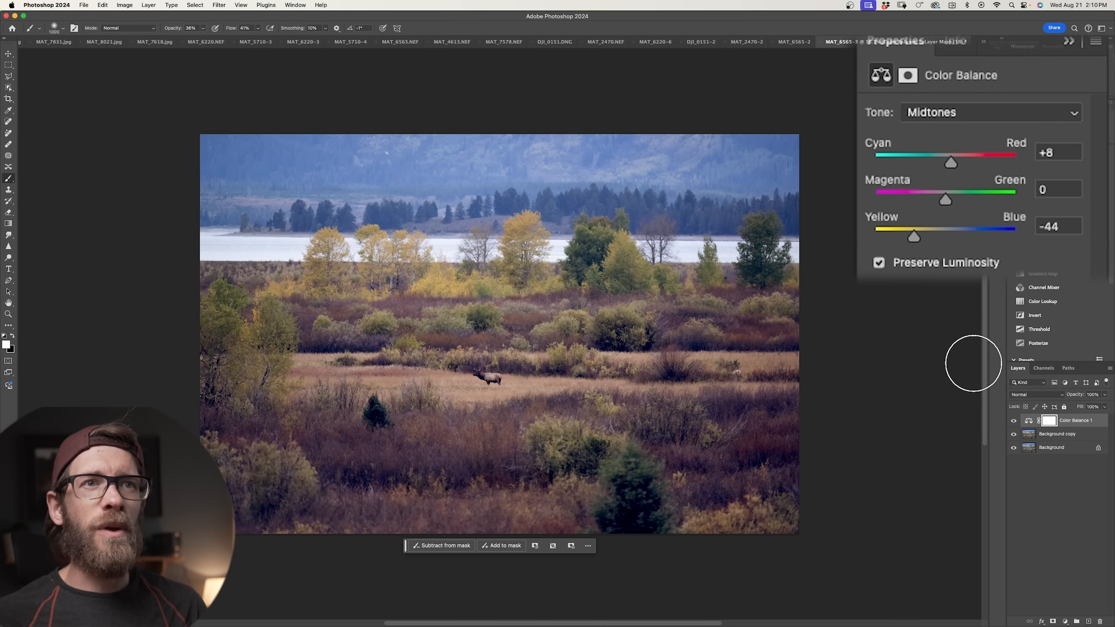
Try shifting the Color Balance highlights toward yellow, with Yellow–Blue at -60 and -48.
left_click(972, 121)
left_click(965, 139)
left_click_drag(944, 229, 902, 229)
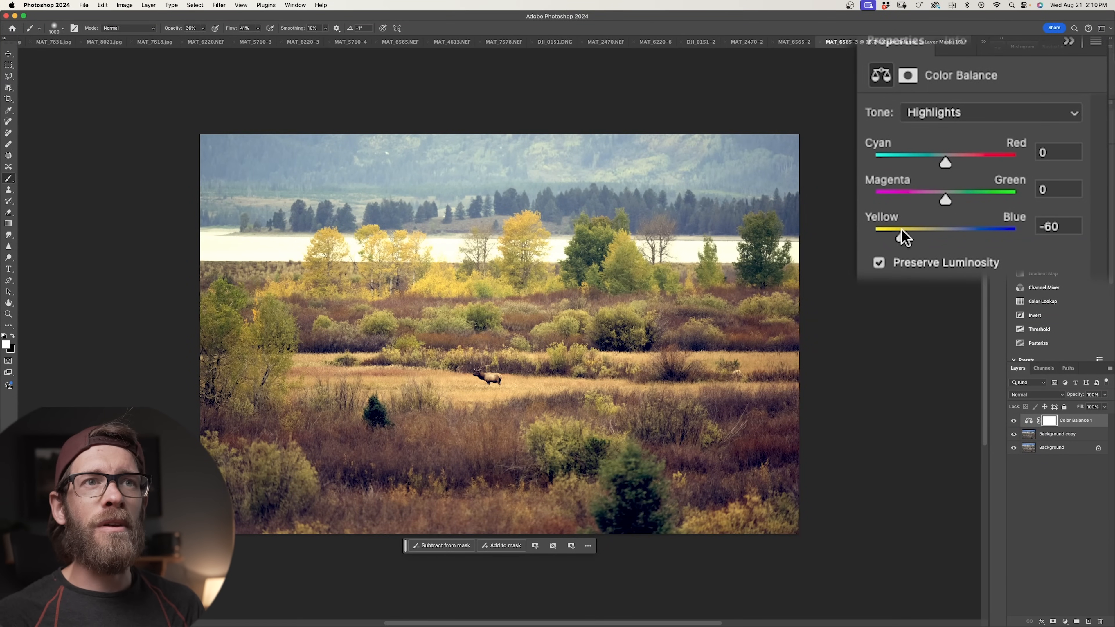
left_click_drag(902, 229, 910, 230)
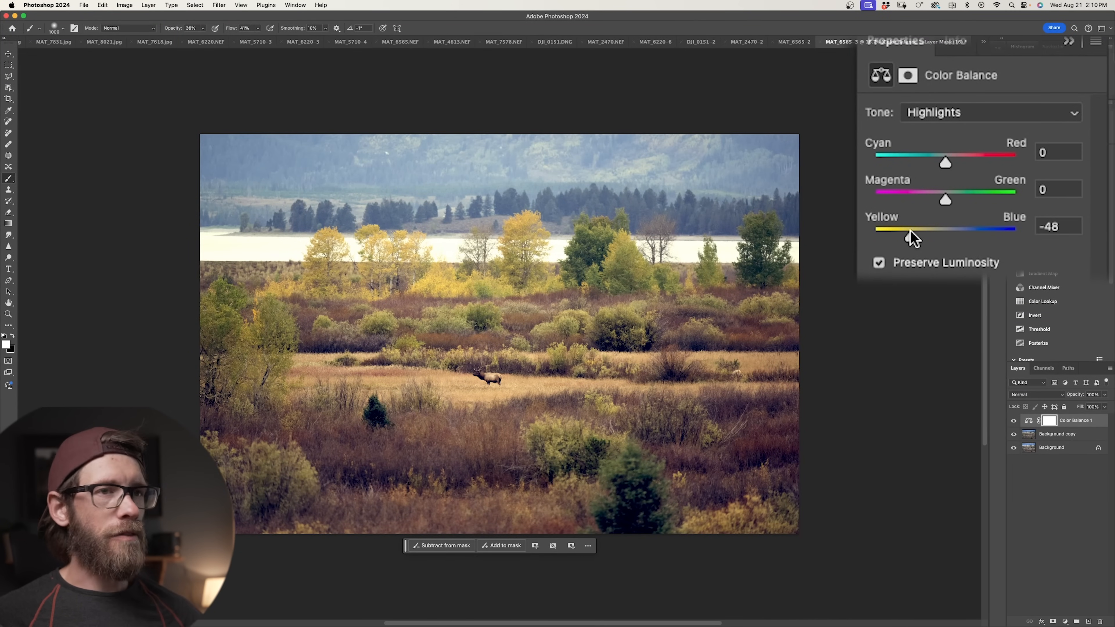
double_click(910, 238)
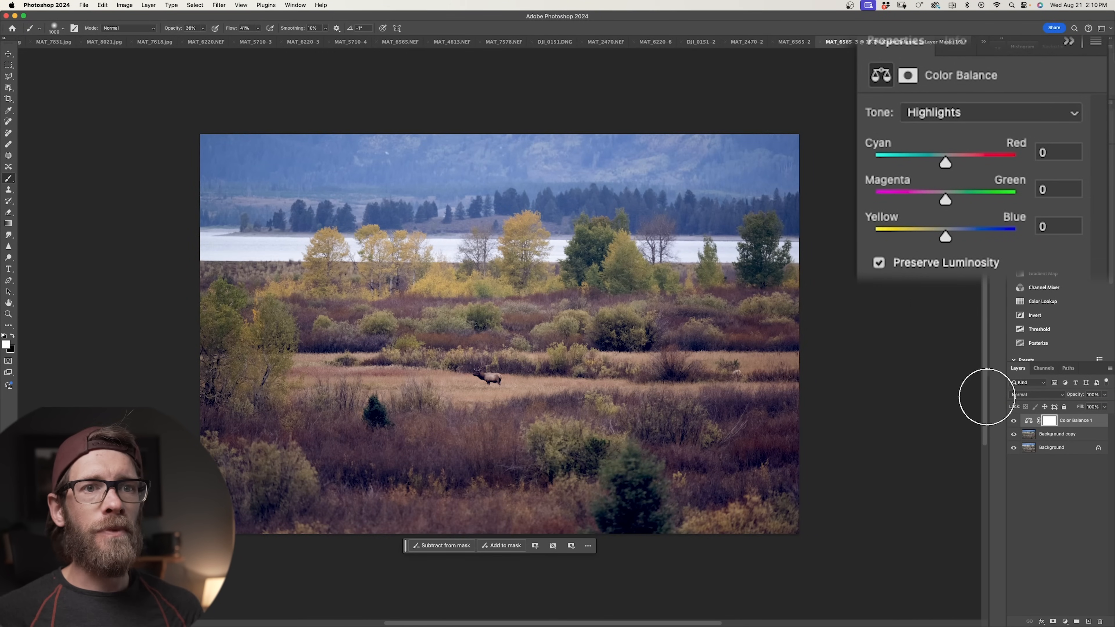
Add a second Color Balance adjustment layer on top and shift its highlights toward yellow and red.
left_click(1044, 532)
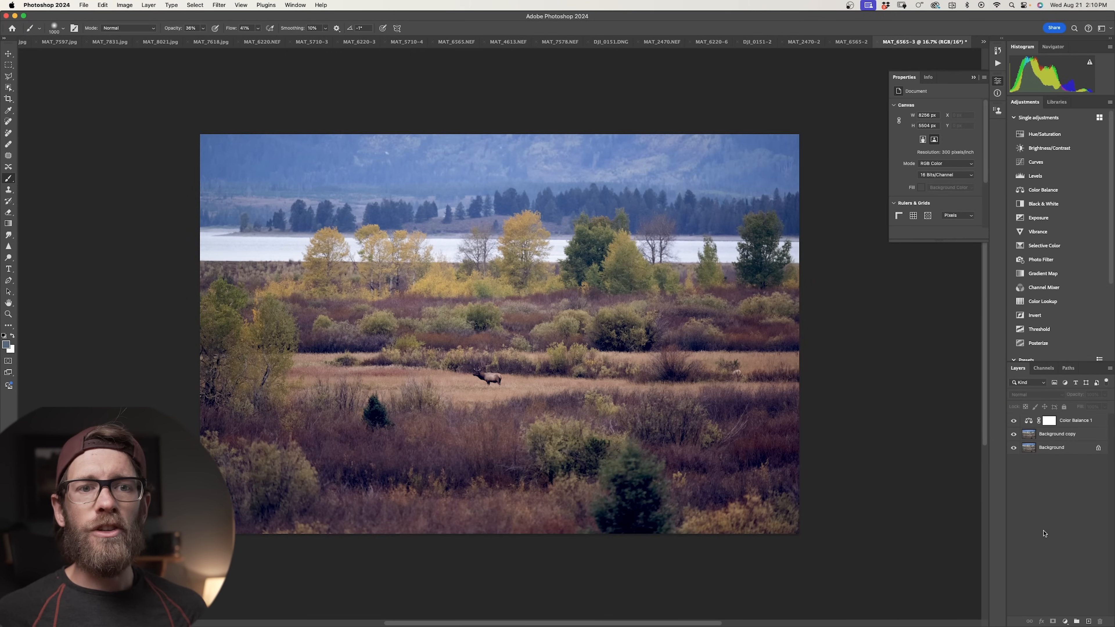
left_click(1066, 622)
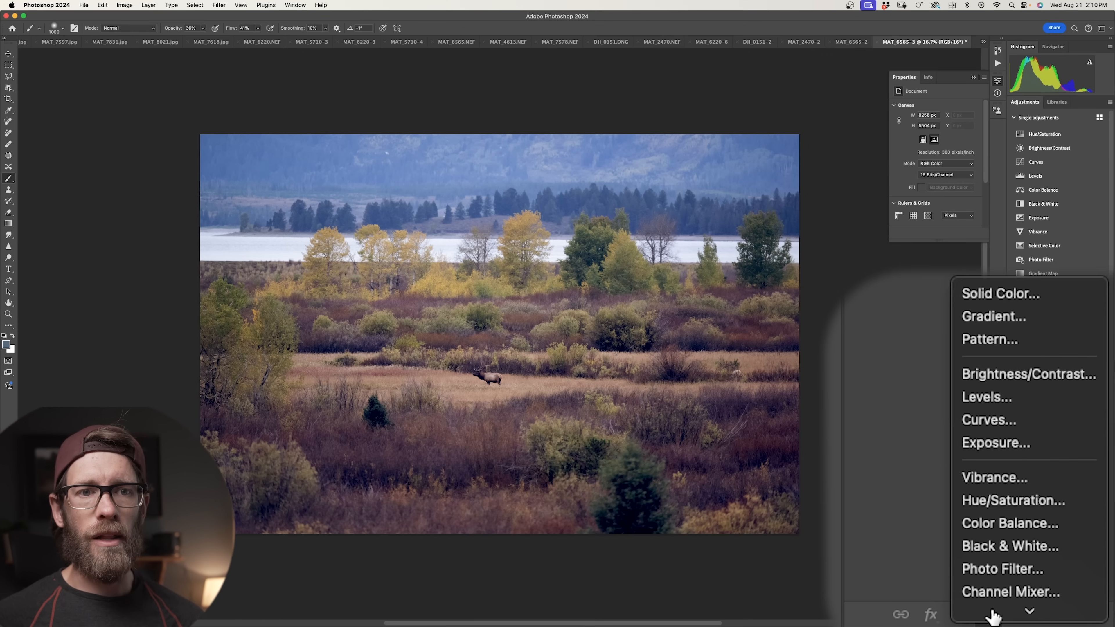
left_click(1035, 483)
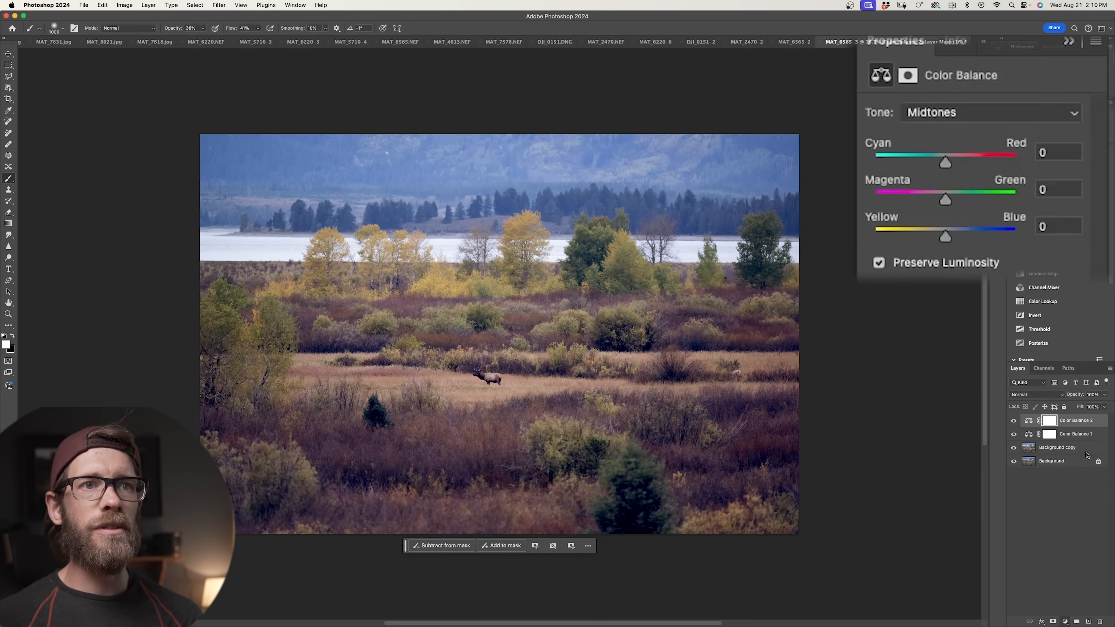
left_click(961, 113)
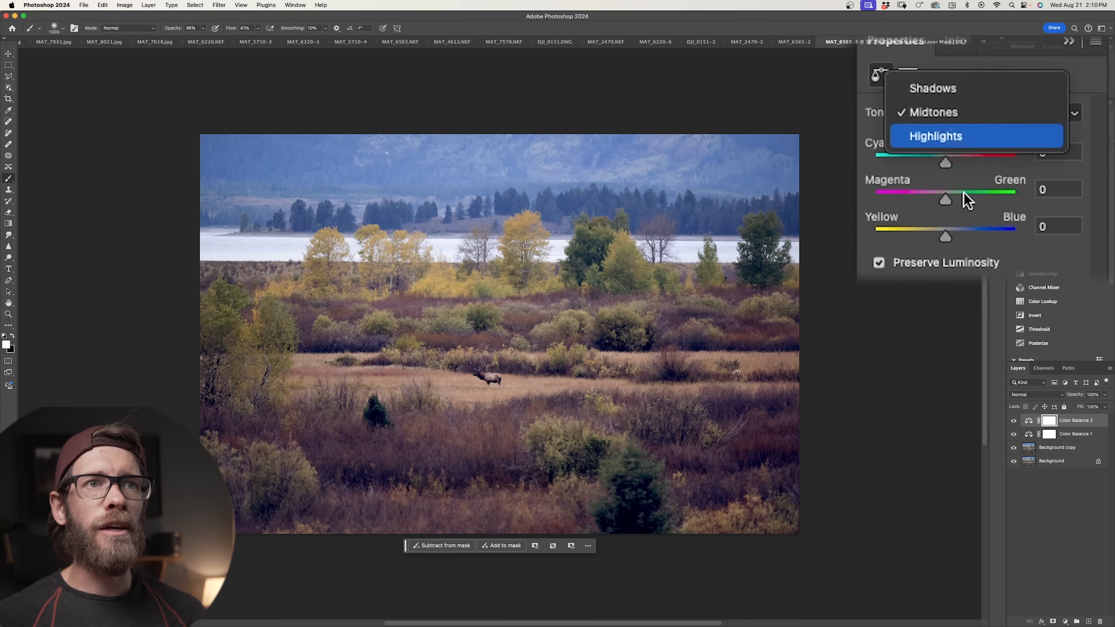
key("Return")
left_click_drag(948, 240, 917, 237)
left_click_drag(949, 163, 956, 201)
Set the midtones Yellow–Blue value of the second Color Balance layer to -13.
left_click(960, 113)
left_click(961, 93)
mouse_move(945, 238)
left_mouse_down()
mouse_move(916, 238)
mouse_move(934, 247)
left_mouse_up()
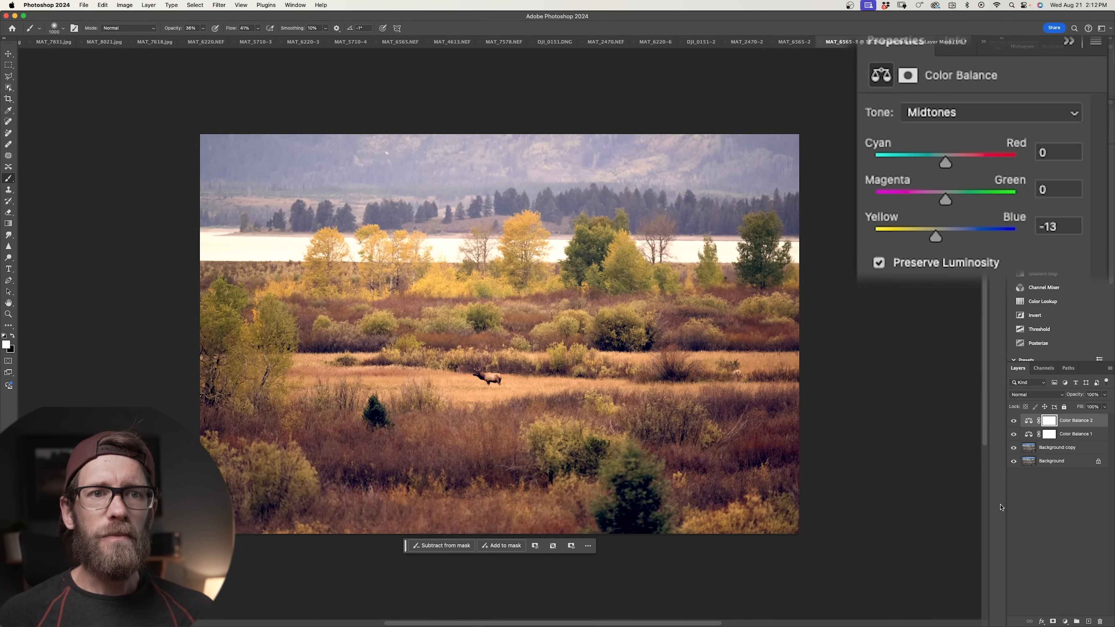
Invert the Color Balance 2 layer mask to black and keep white as the foreground painting colour.
left_click(1028, 420)
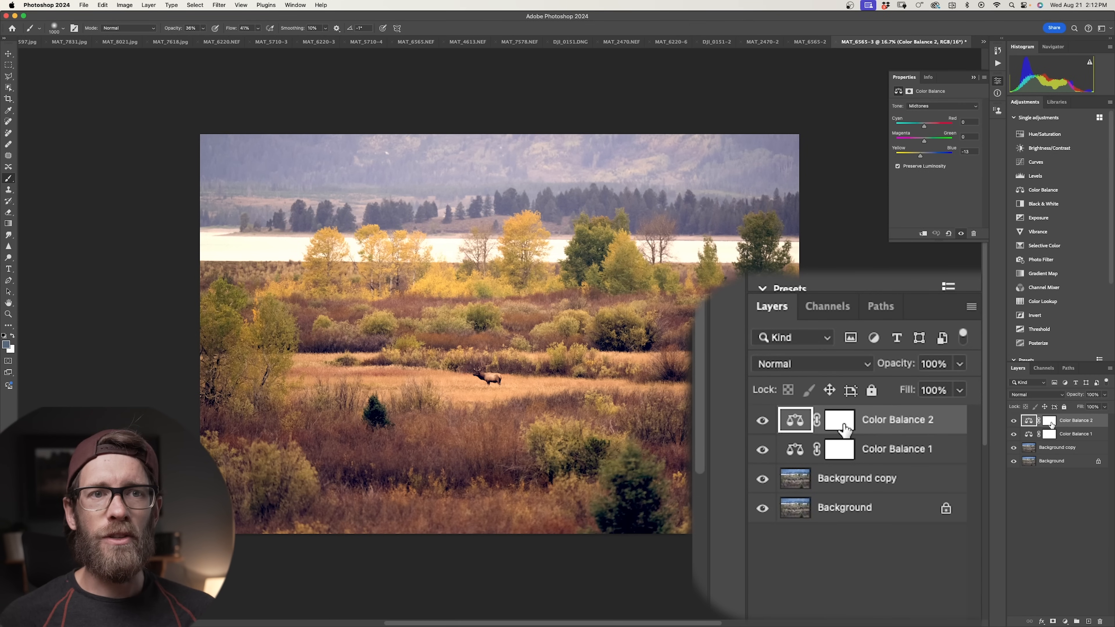
left_click(1049, 421)
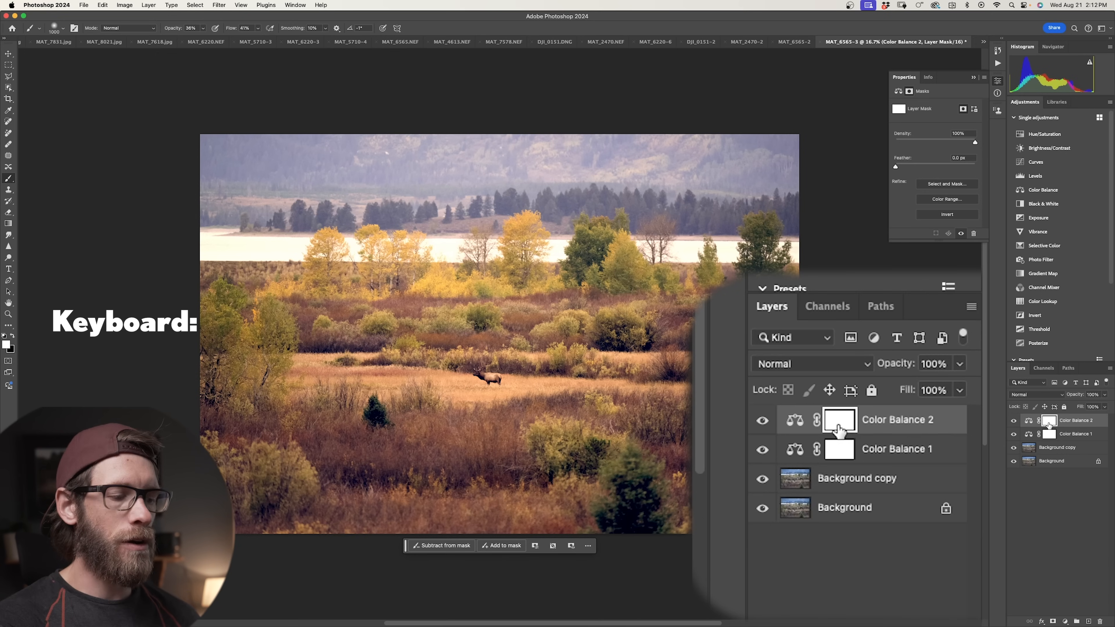
key("super+i")
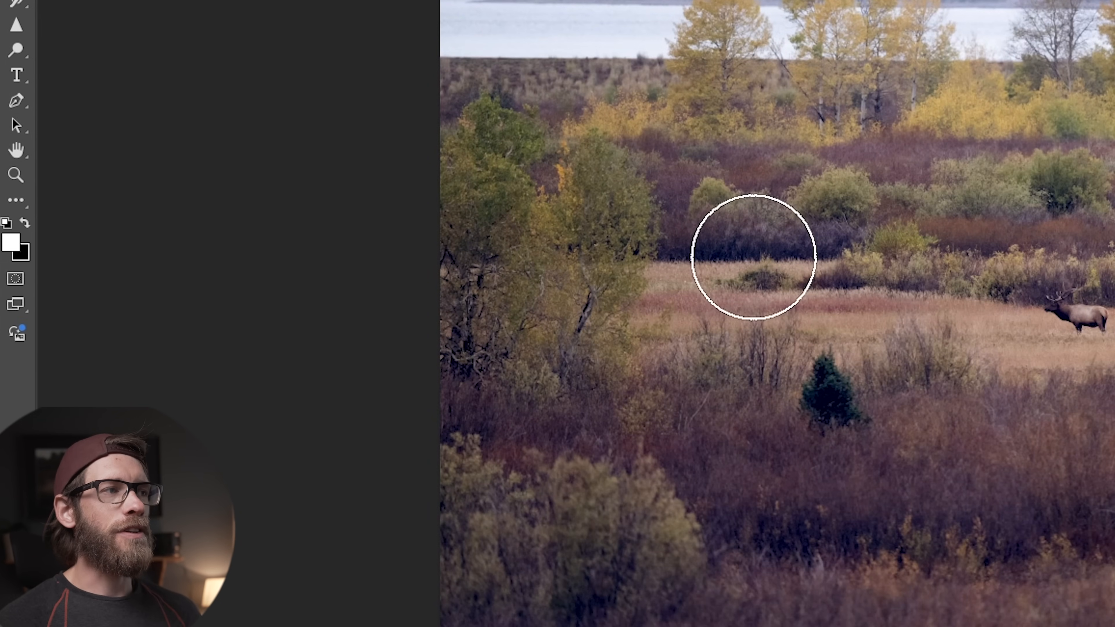
left_click(23, 221)
left_click(24, 223)
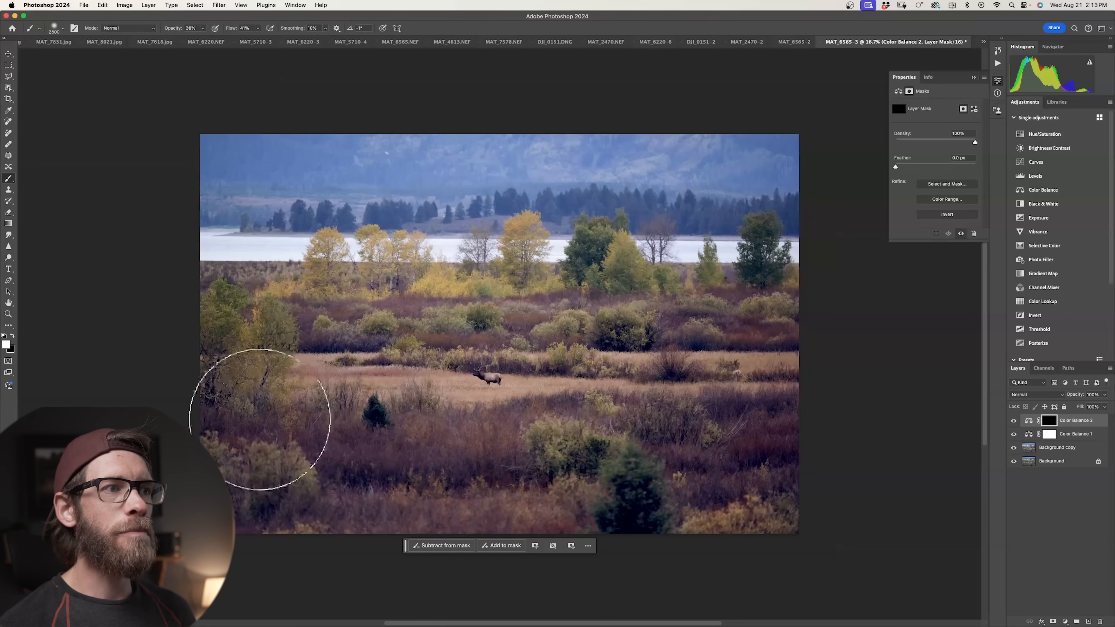
Paint white on the mask over the left trees and yellow tree line, reducing the brush size to 1500.
mouse_move(242, 353)
left_mouse_down()
mouse_move(246, 379)
mouse_move(322, 287)
left_mouse_up()
key("bracketleft")
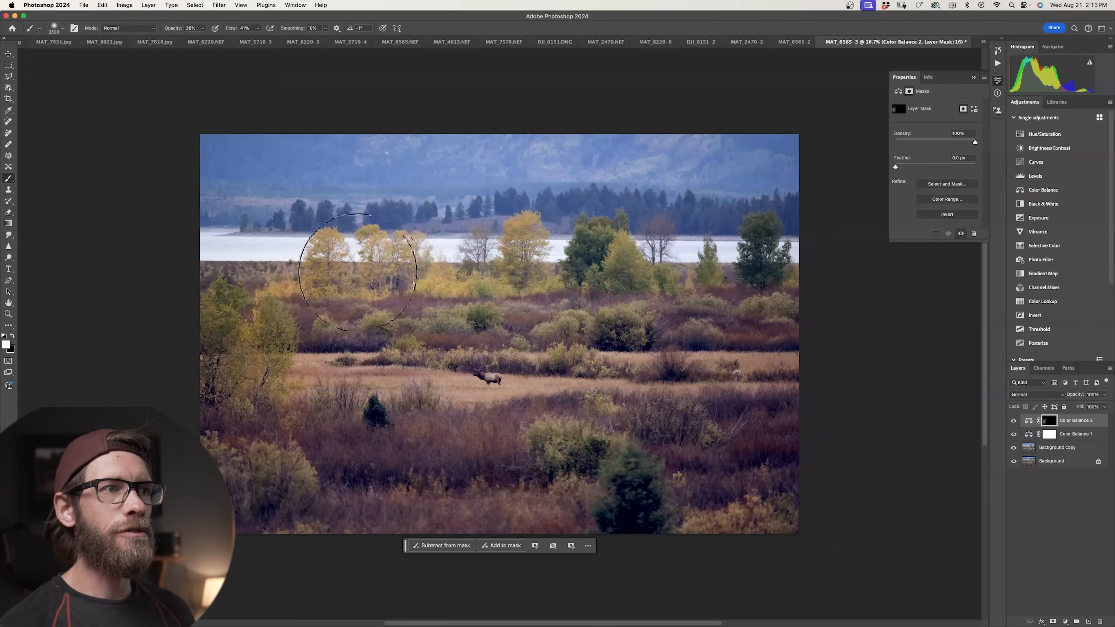
key("bracketleft")
key("bracketleft")
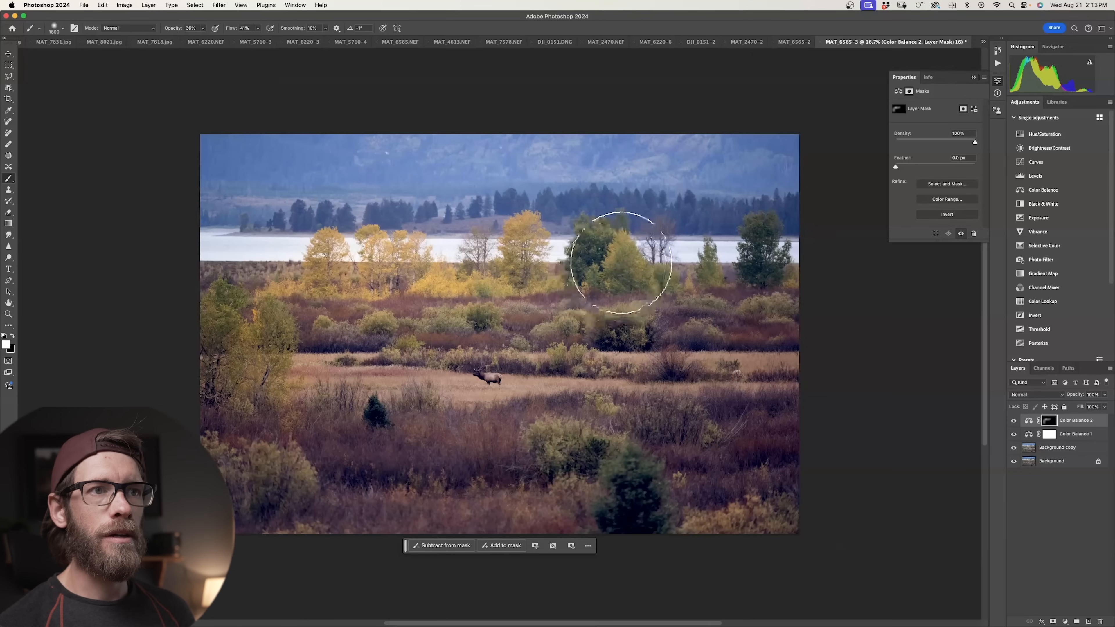
key("bracketleft")
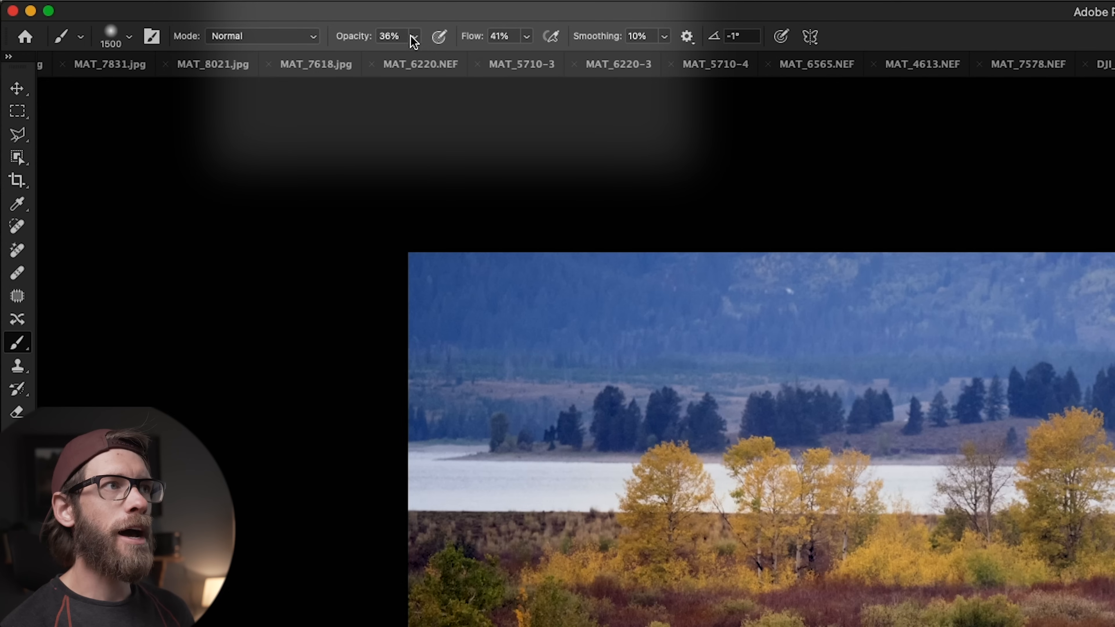
Raise the brush opacity to 58% and flow to 45%, and paint over the yellow tree line again.
left_click(414, 39)
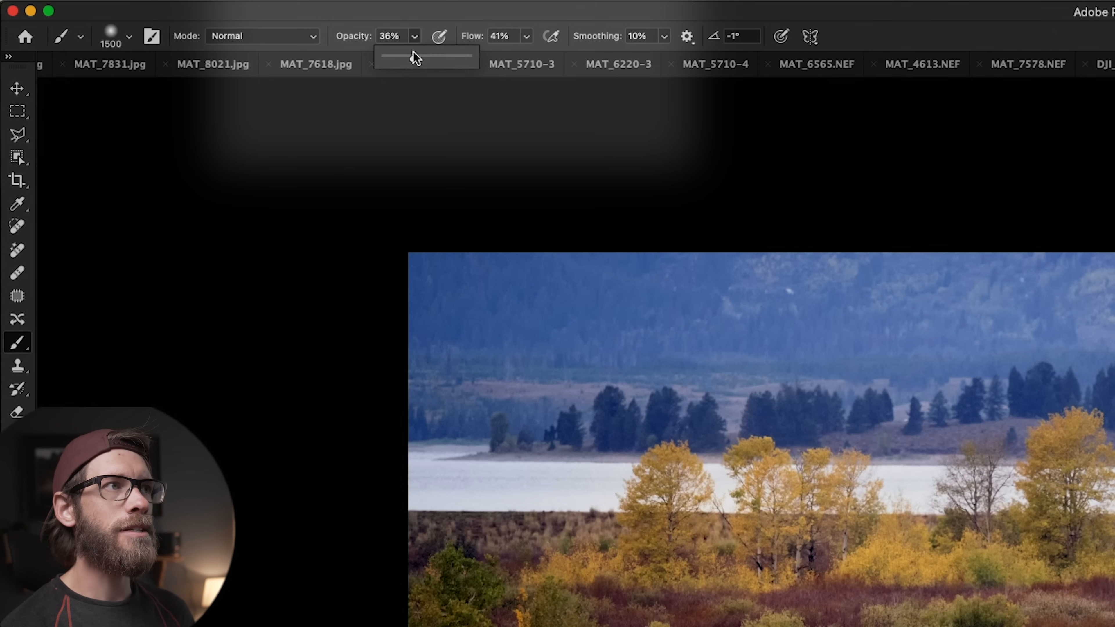
left_click_drag(422, 55, 426, 55)
left_click(527, 37)
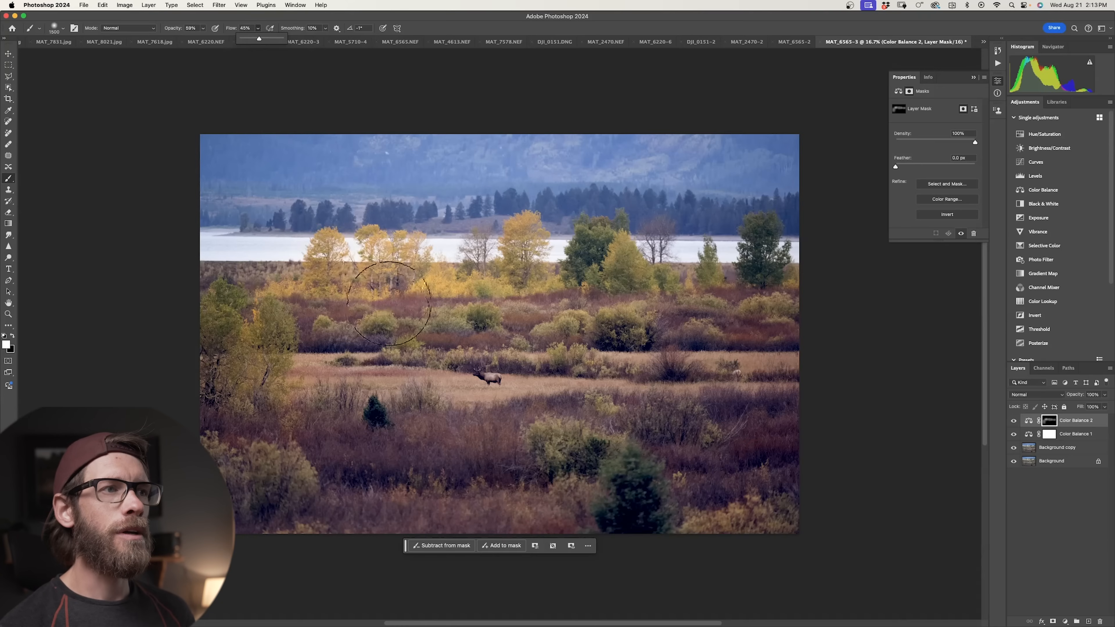
left_click_drag(337, 264, 684, 280)
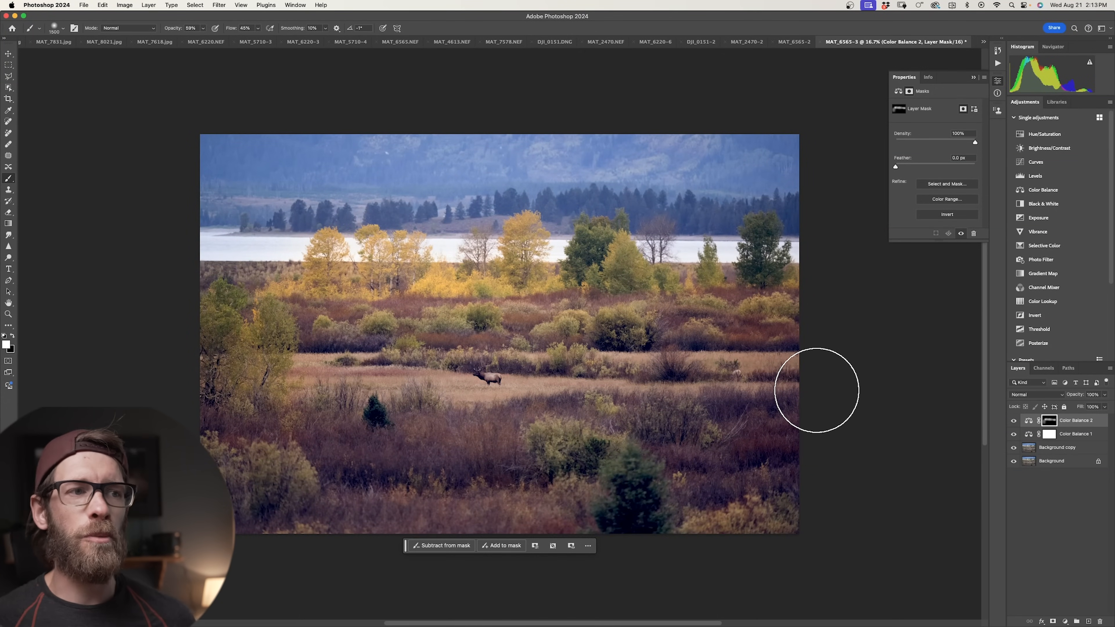
Enlarge the brush to 1900 and paint the warm adjustment over the foreground brush and bushes.
key("bracketright")
key("bracketright")
key("bracketright")
key("bracketright")
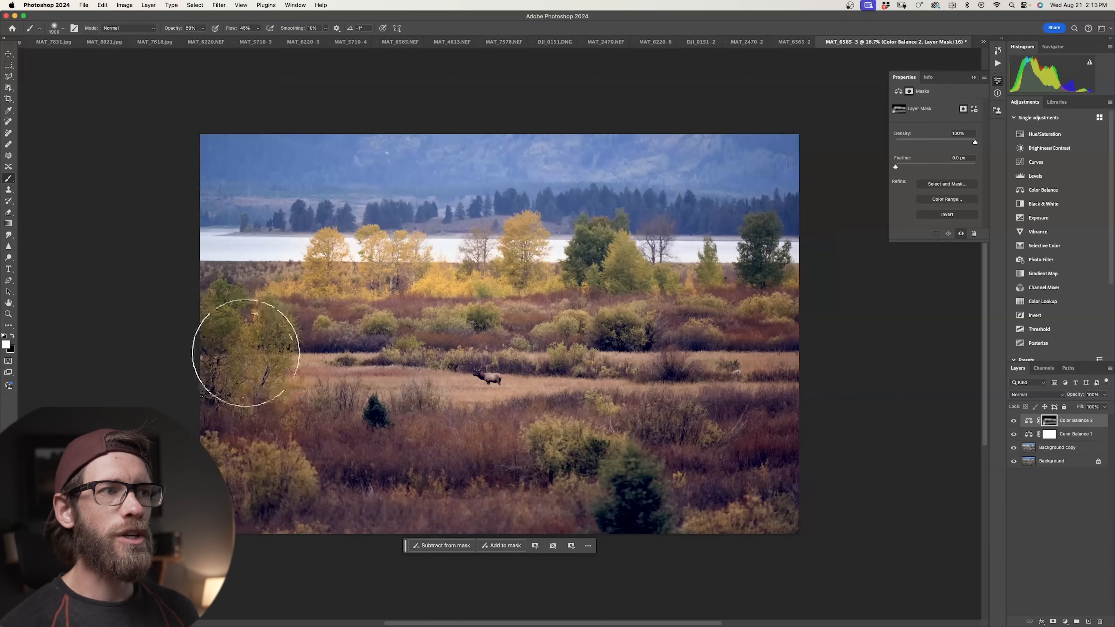
Reduce the brush to 800 while painting the warm adjustment over the left trees and the shrubs behind the elk.
key("bracketleft")
key("bracketleft")
key("bracketleft")
key("bracketleft")
key("bracketleft")
key("bracketleft")
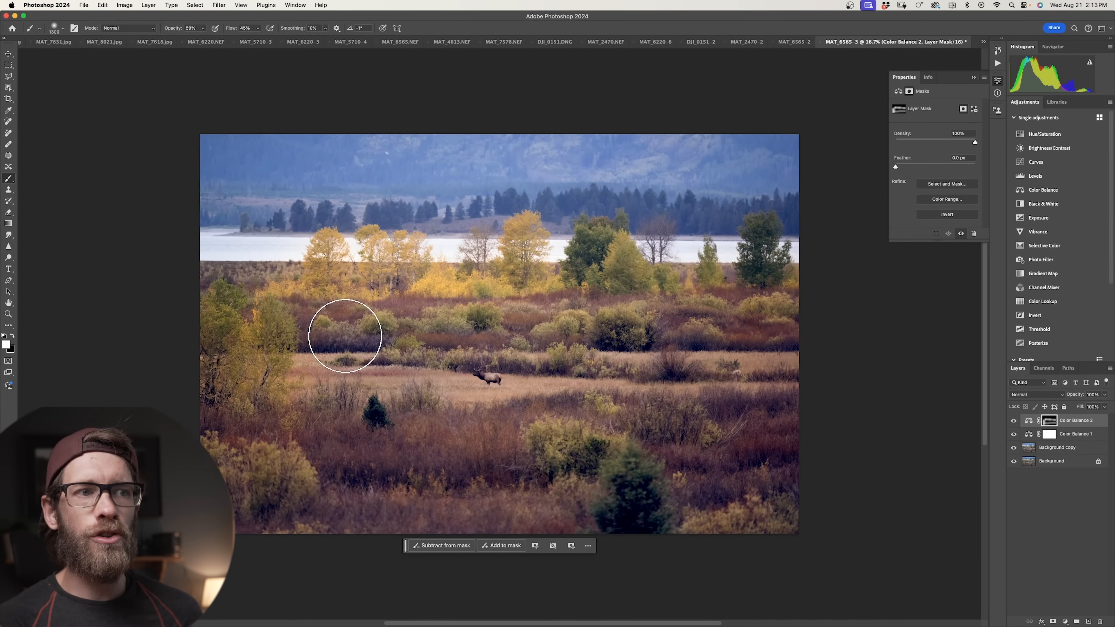
key("bracketleft")
key("bracketleft")
key("bracketleft")
key("bracketleft")
key("bracketleft")
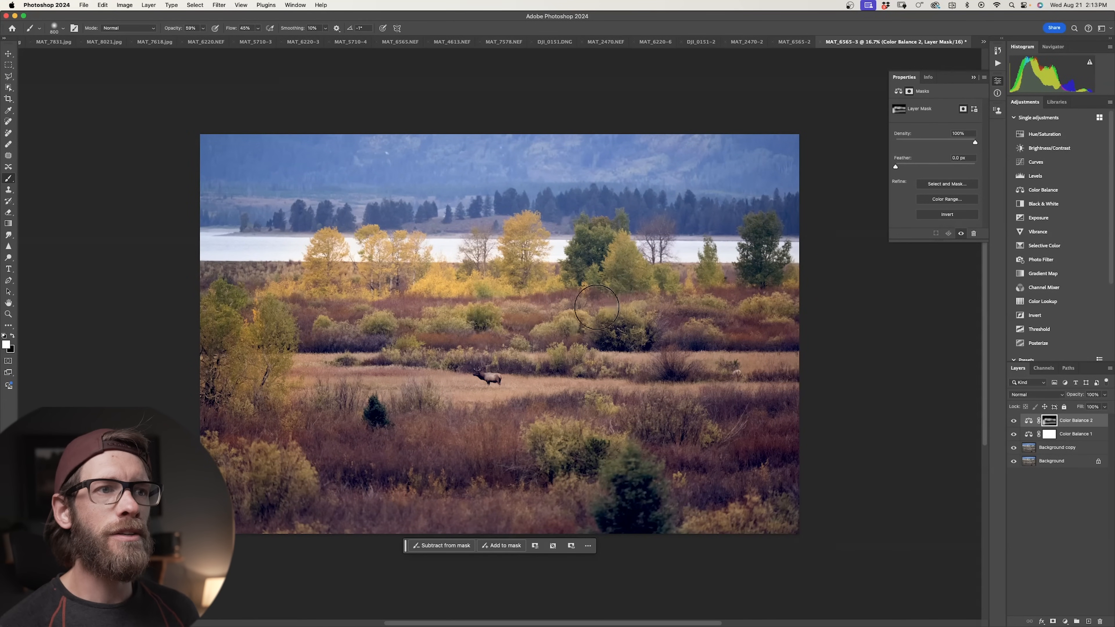
Touch up the warm adjustment's mask around the elk photo's left trees, alternating between black and white paint.
key("x")
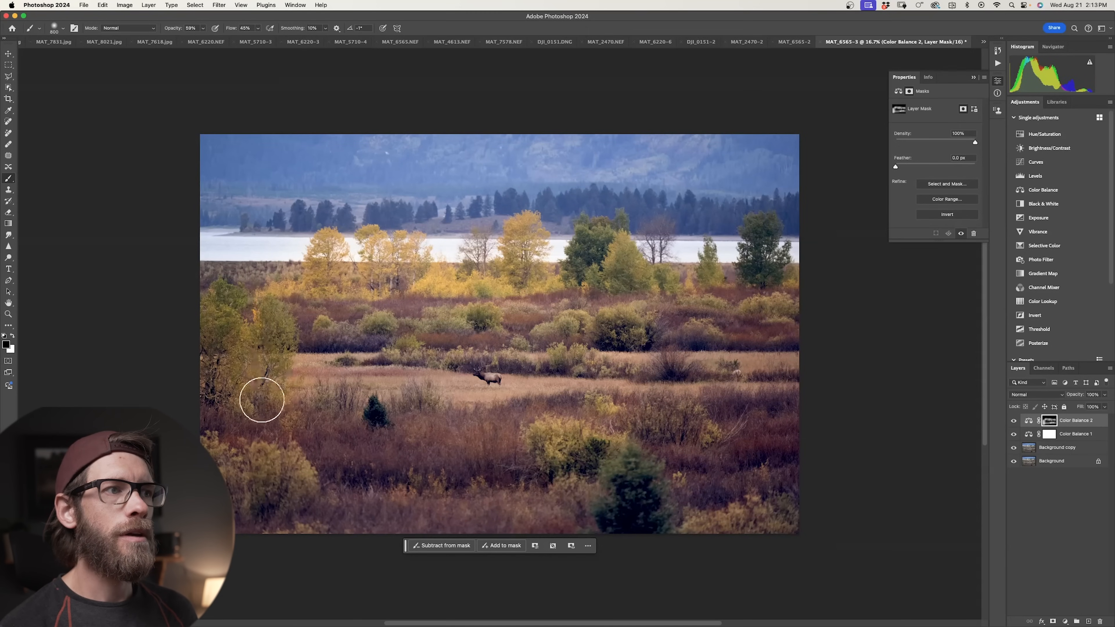
key("x")
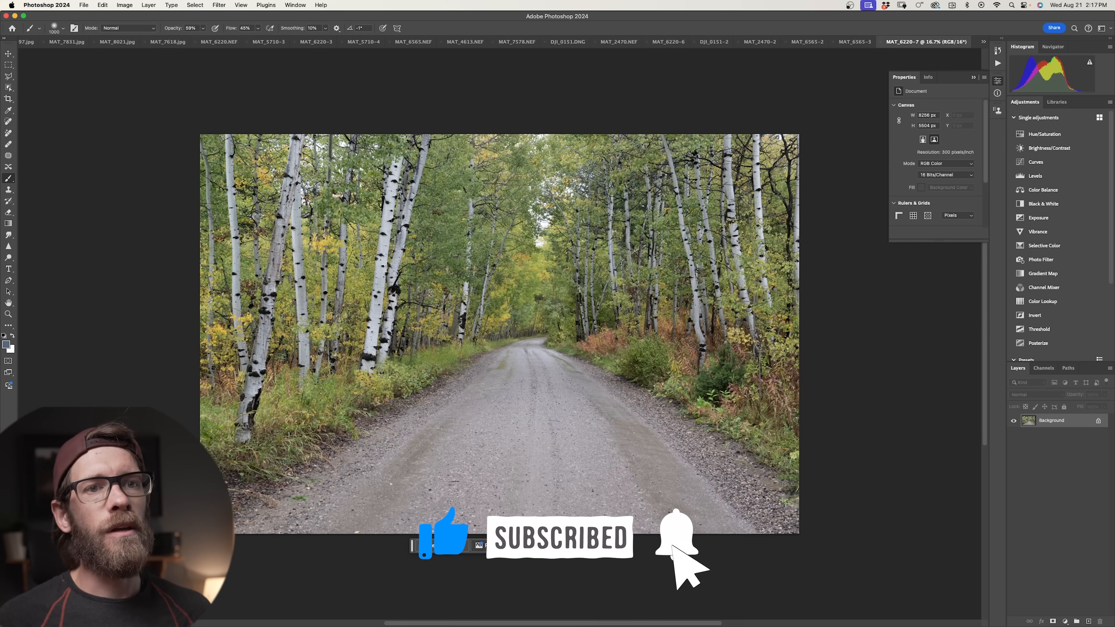
Add a Color Balance adjustment layer to the forest road photo and set the shadows to red +16 and blue +44.
left_click(1065, 621)
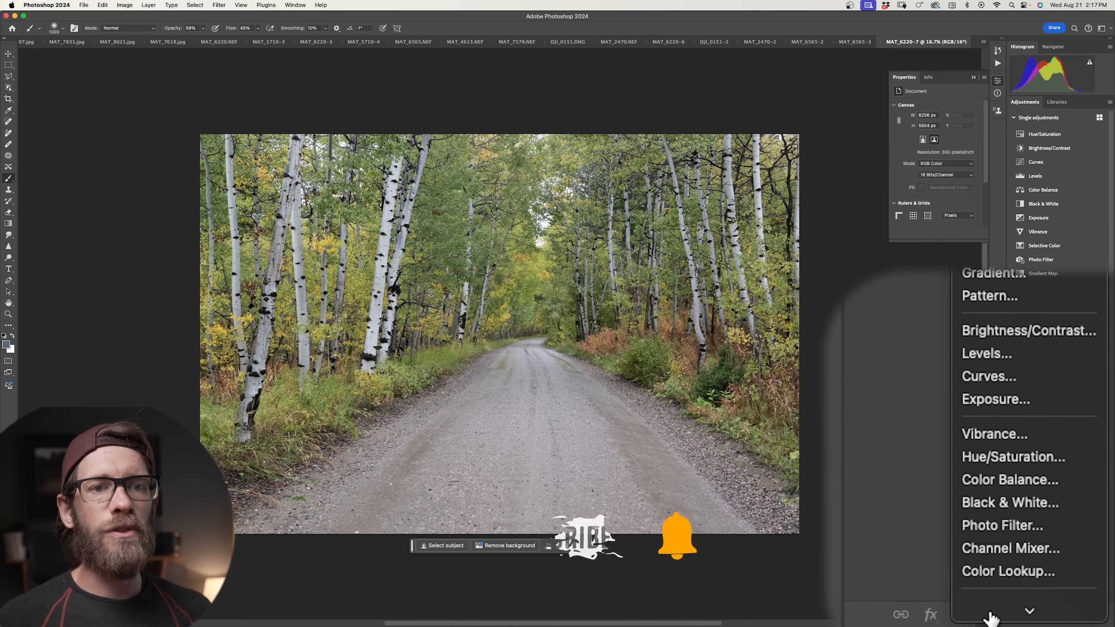
left_click(1041, 414)
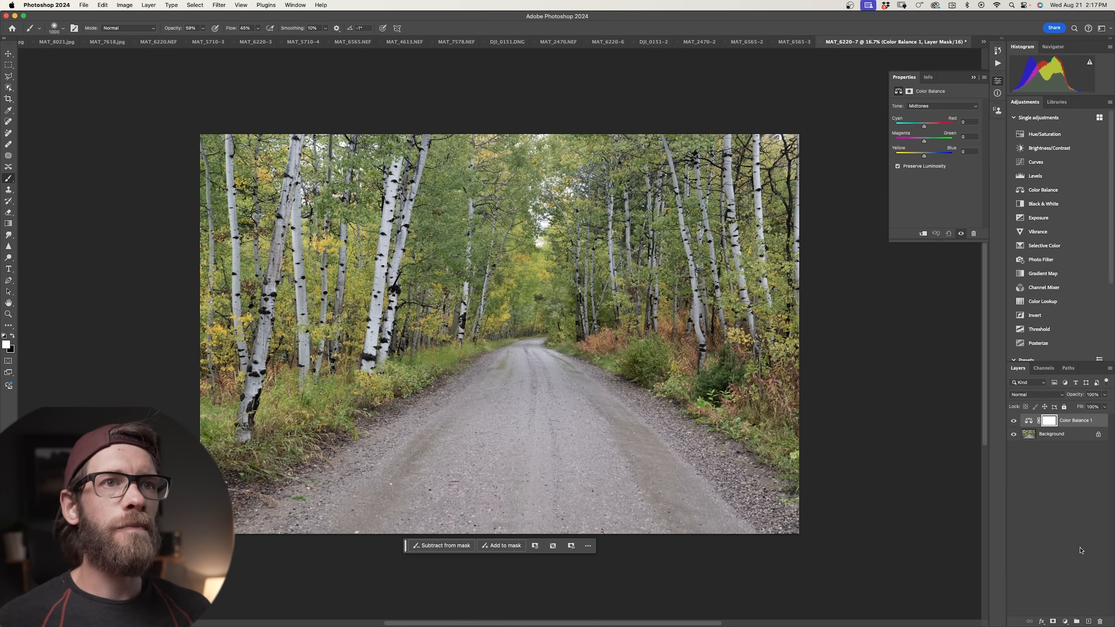
left_click(929, 109)
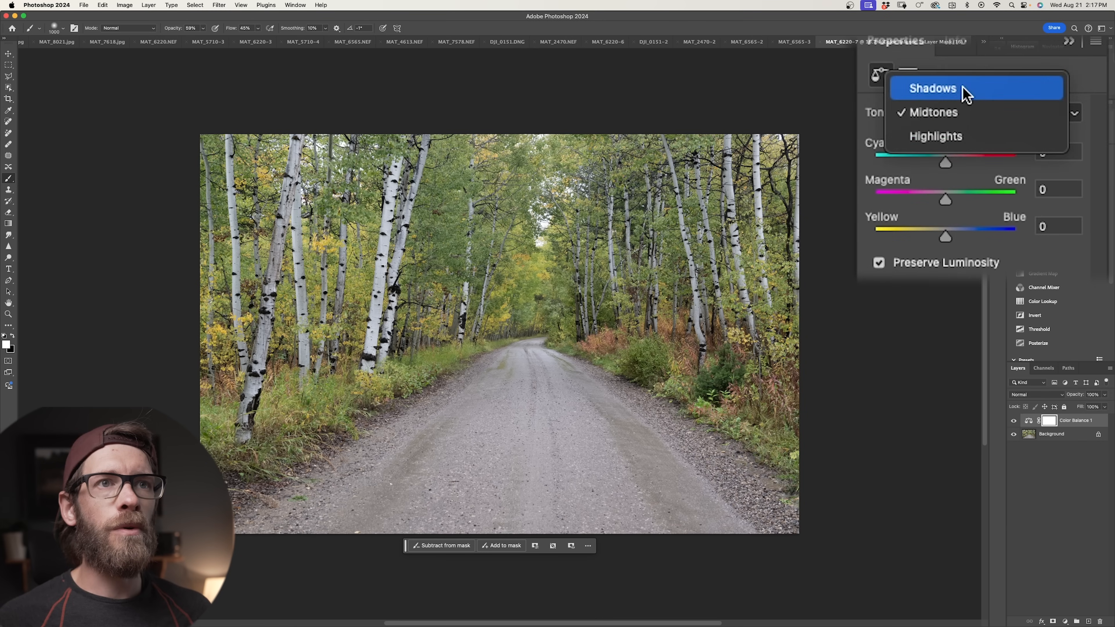
left_click(930, 101)
left_click_drag(924, 155, 926, 156)
left_click_drag(952, 237, 969, 239)
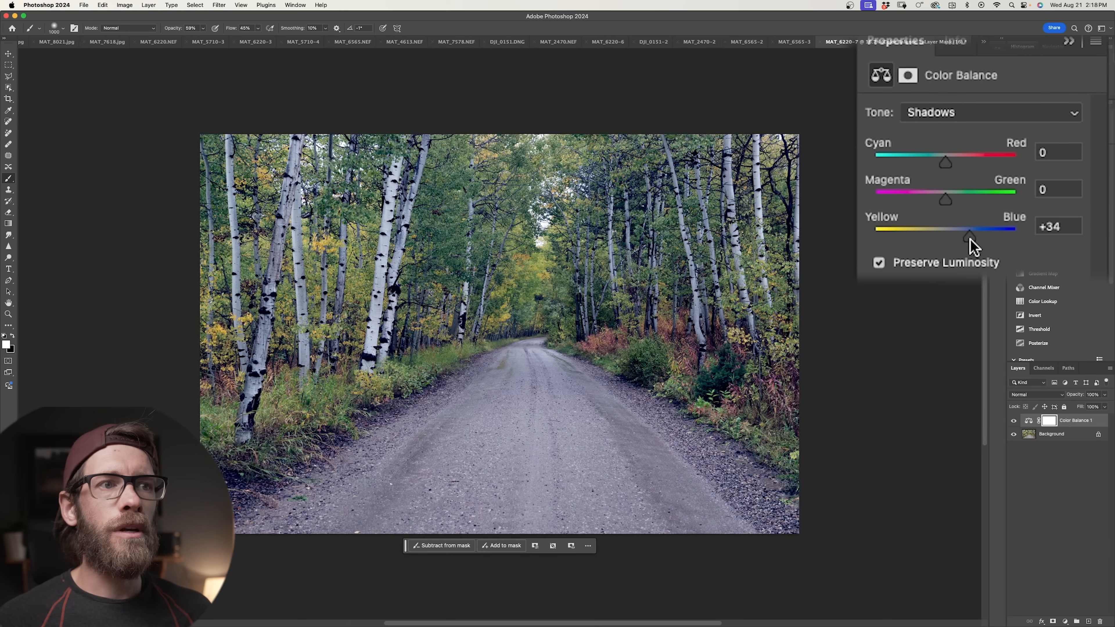
left_click_drag(947, 162, 954, 162)
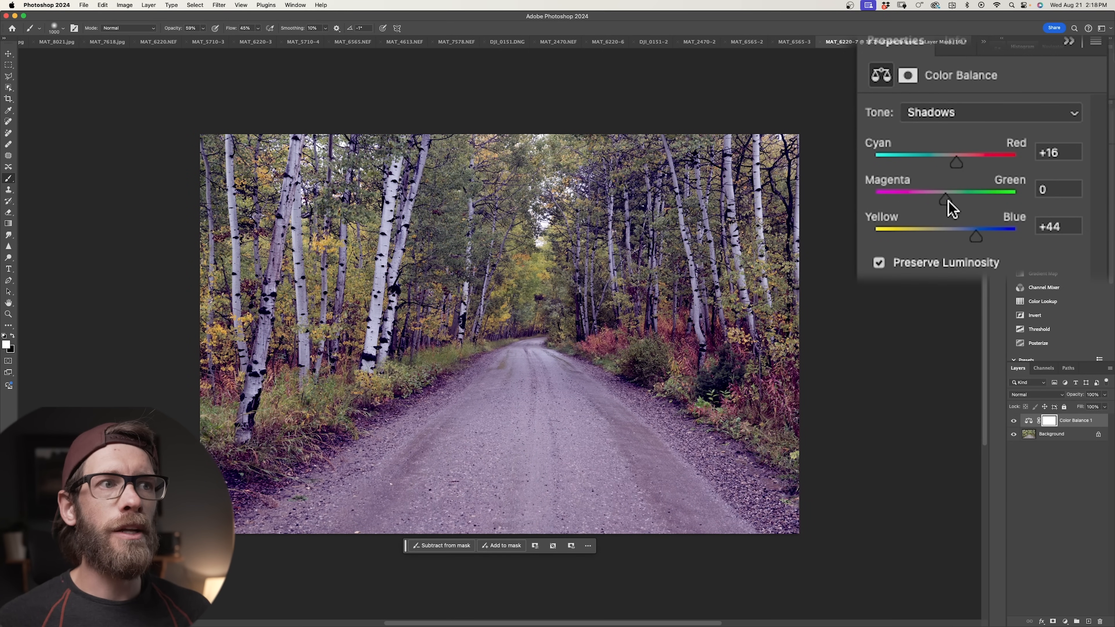
left_click_drag(938, 201, 944, 202)
Set the midtones of the first Color Balance layer to cyan -8 and yellow -48.
left_click(958, 115)
left_click(958, 132)
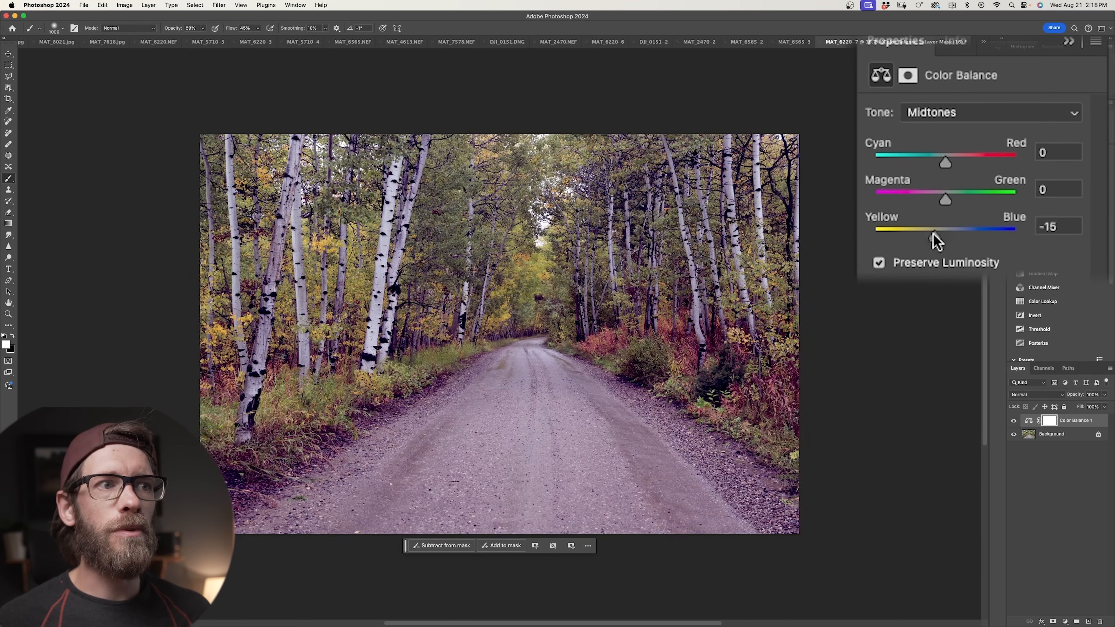
left_click_drag(908, 231, 910, 232)
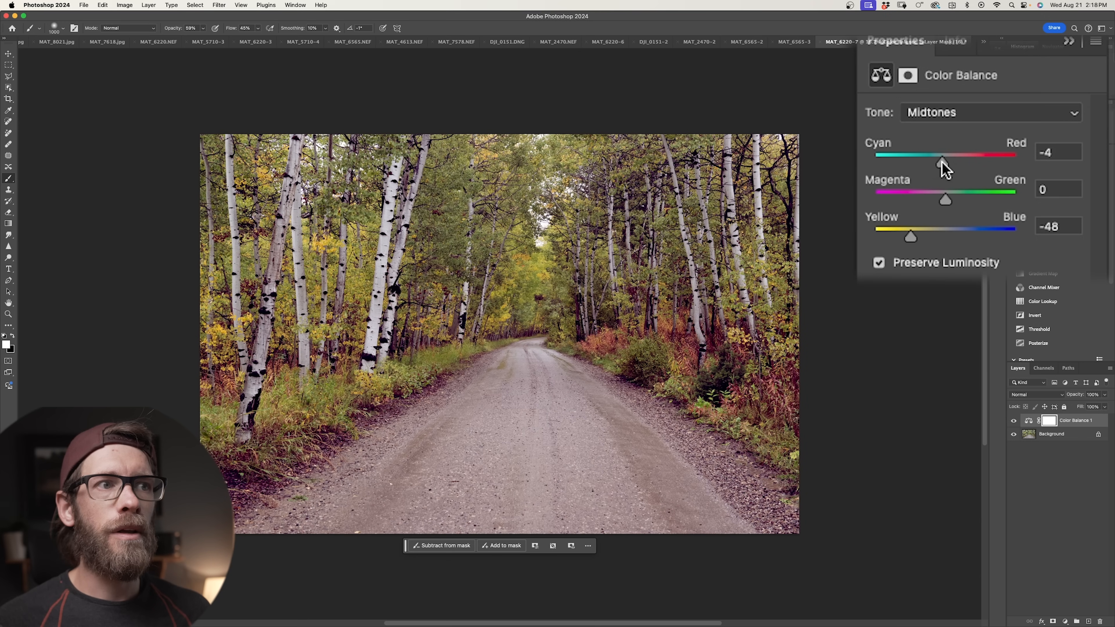
mouse_move(925, 163)
left_mouse_down()
mouse_move(914, 163)
mouse_move(983, 170)
mouse_move(937, 170)
left_mouse_up()
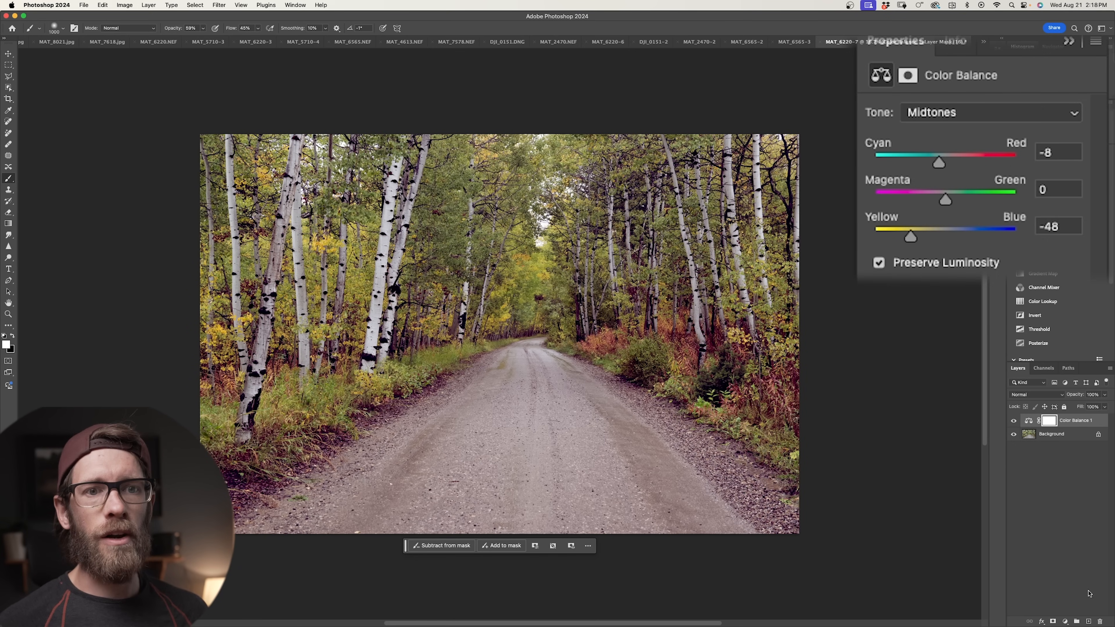
Add a second Color Balance layer and warm its midtones with yellow at -54 and a shift toward red.
left_click(1065, 621)
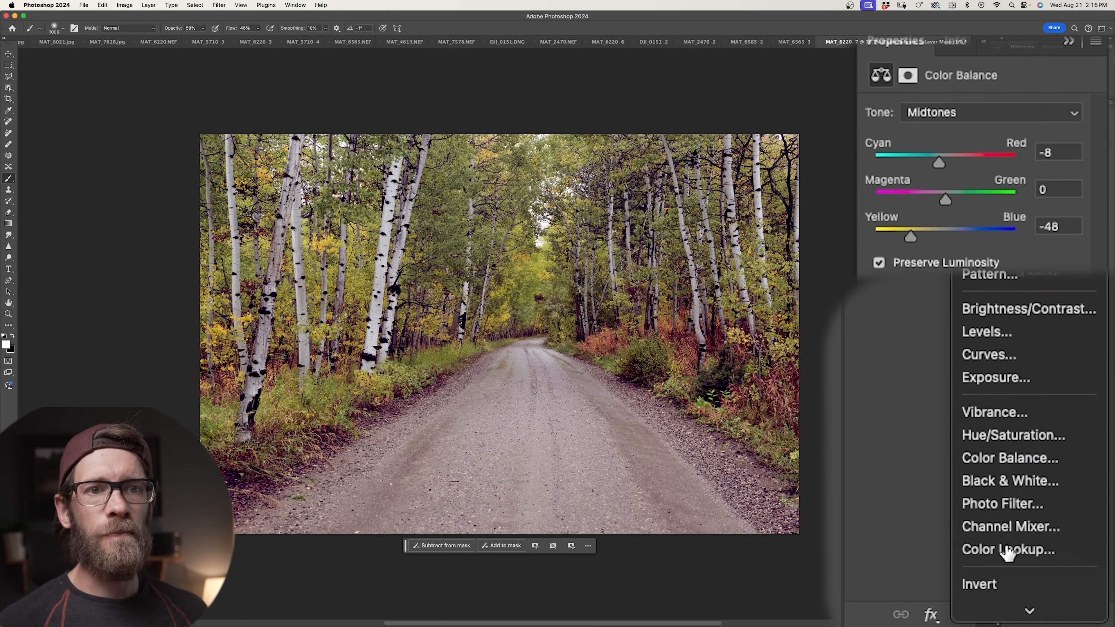
left_click(1041, 458)
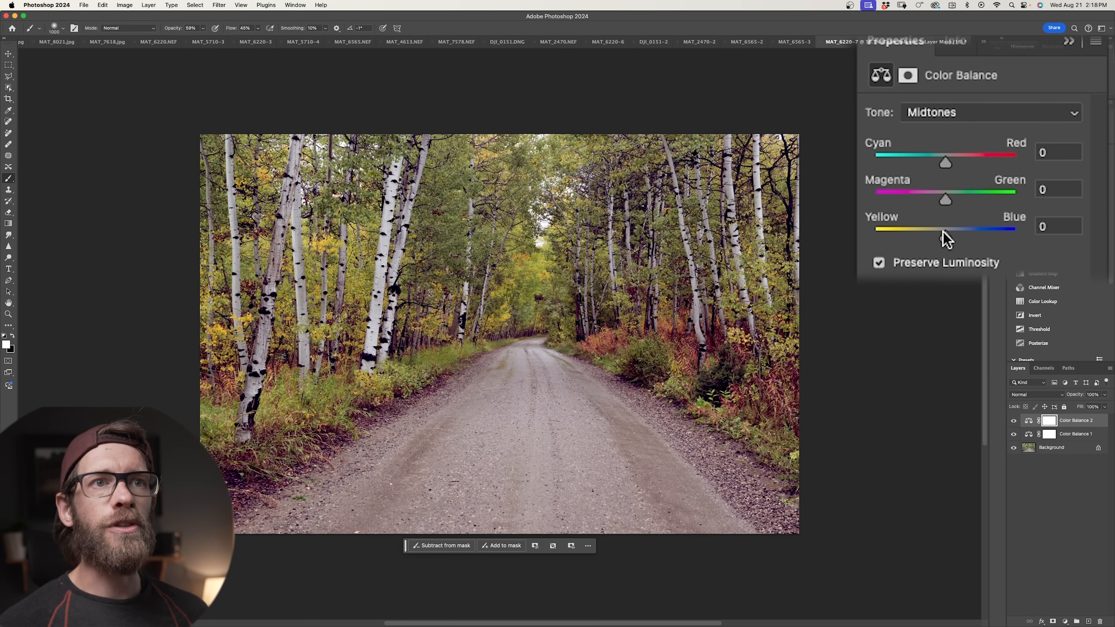
left_click_drag(946, 233, 943, 240)
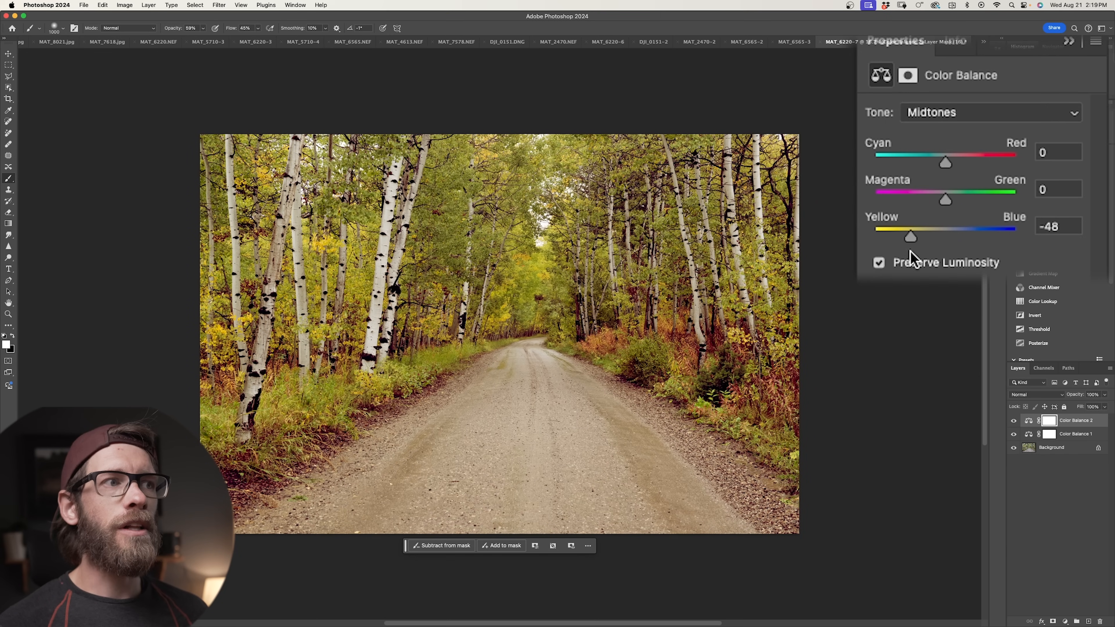
left_click_drag(908, 253, 906, 254)
left_click_drag(953, 166, 958, 169)
Set the second Color Balance layer's highlights to red +10, magenta -1 and yellow -27.
left_click(961, 113)
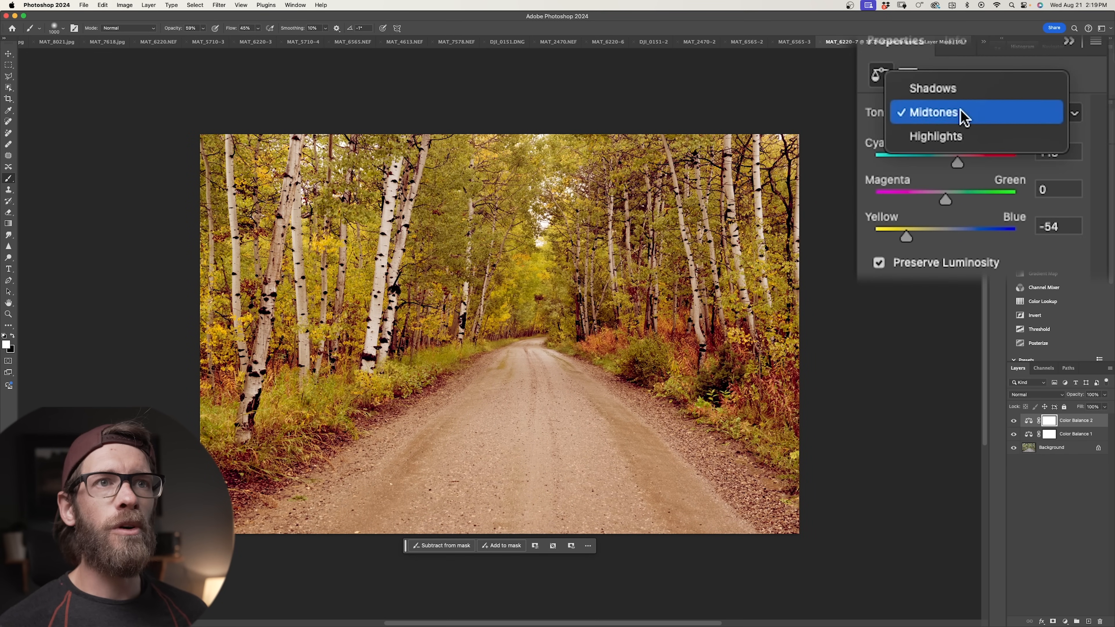
left_click(958, 140)
left_click_drag(936, 231, 926, 233)
left_click_drag(946, 162, 951, 202)
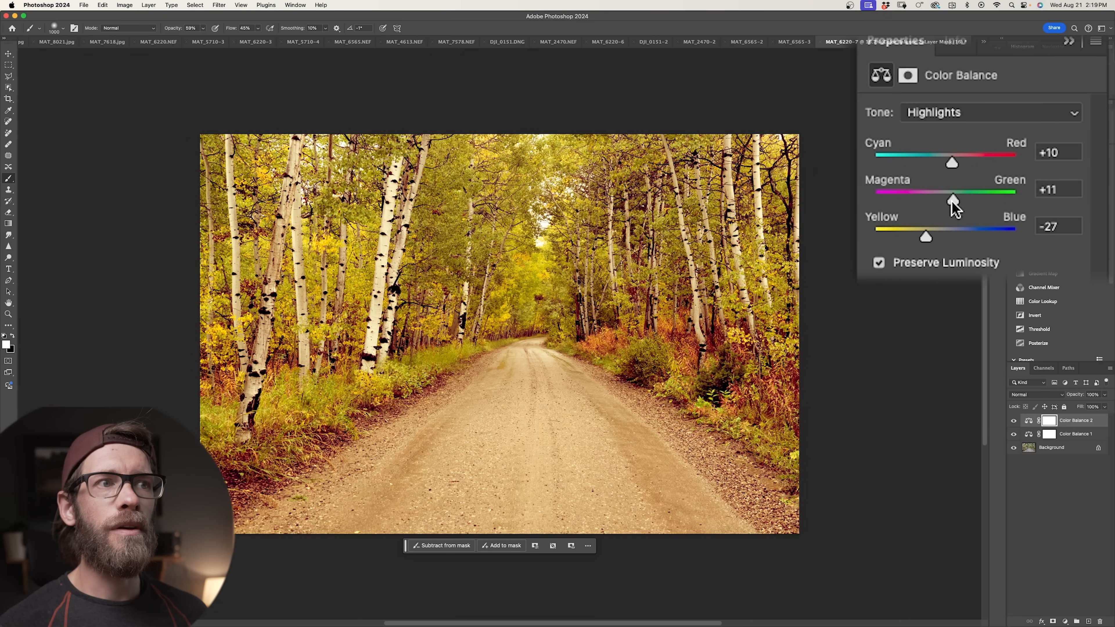
Set the second Color Balance layer's shadows to red +2, magenta -2 and blue +19.
left_click(967, 114)
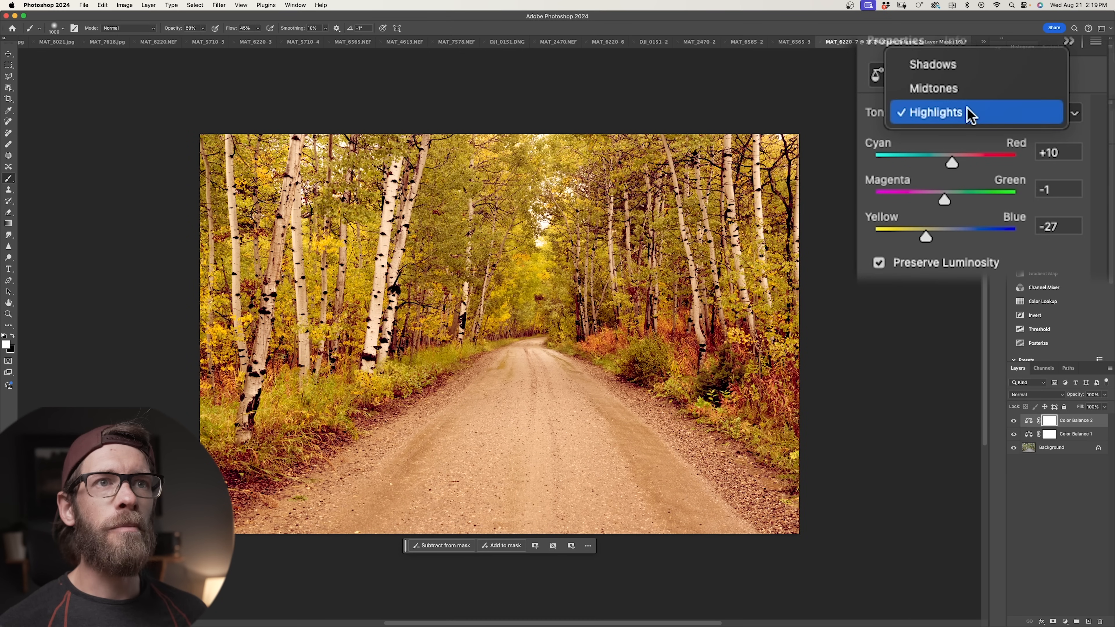
left_click(968, 67)
left_click_drag(946, 240, 961, 239)
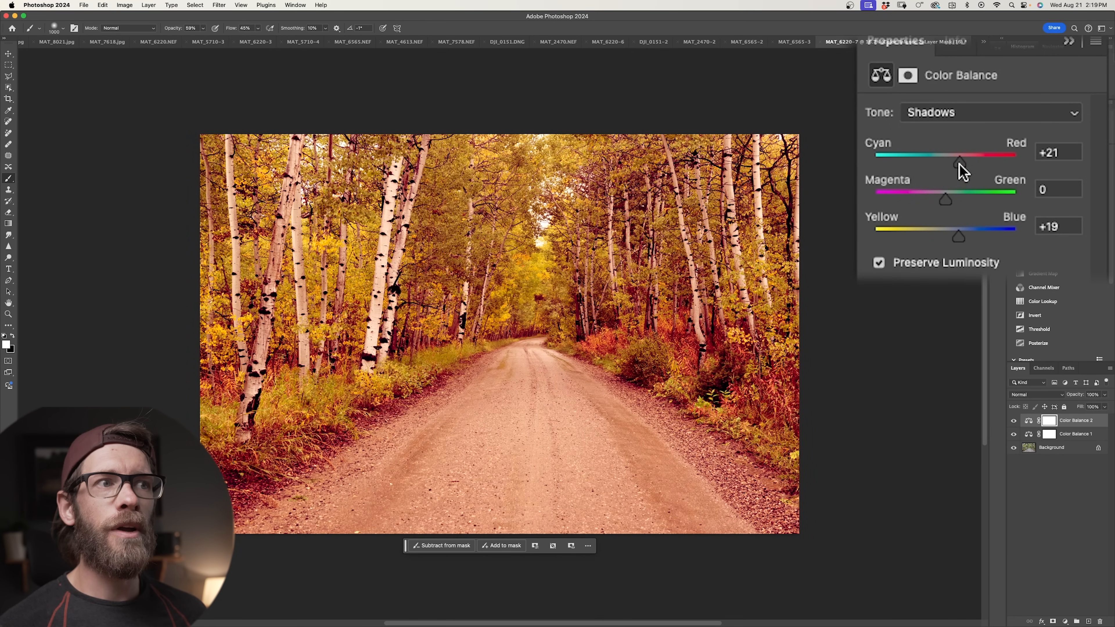
left_click_drag(934, 174, 949, 202)
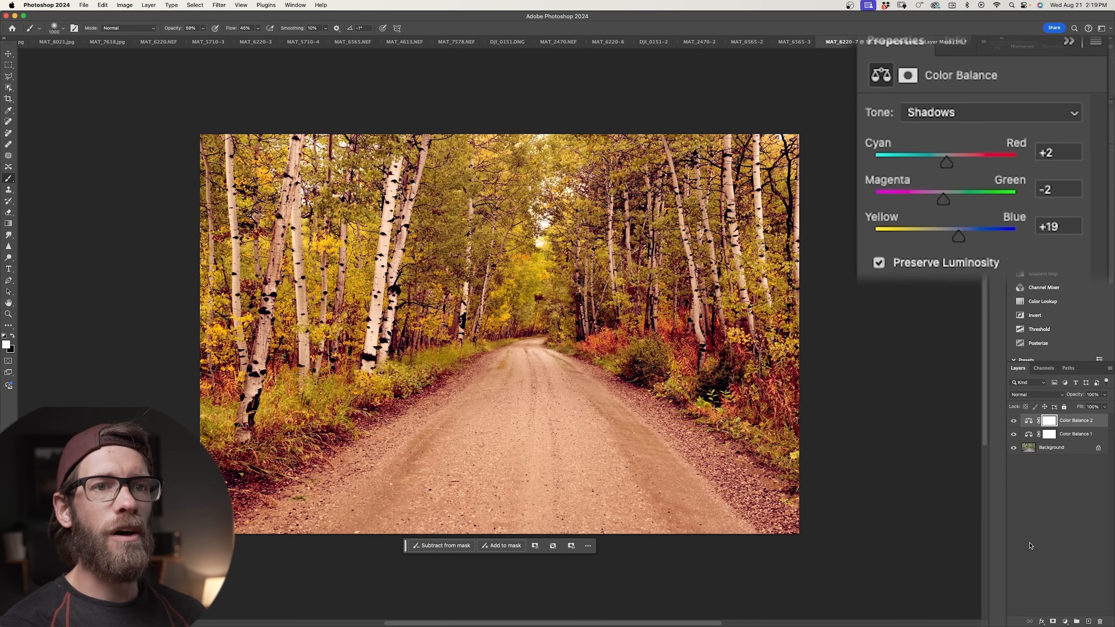
Invert the second layer's mask to black, enlarge the brush to 1900 and paint white over the trees at the road's end.
key("super+i")
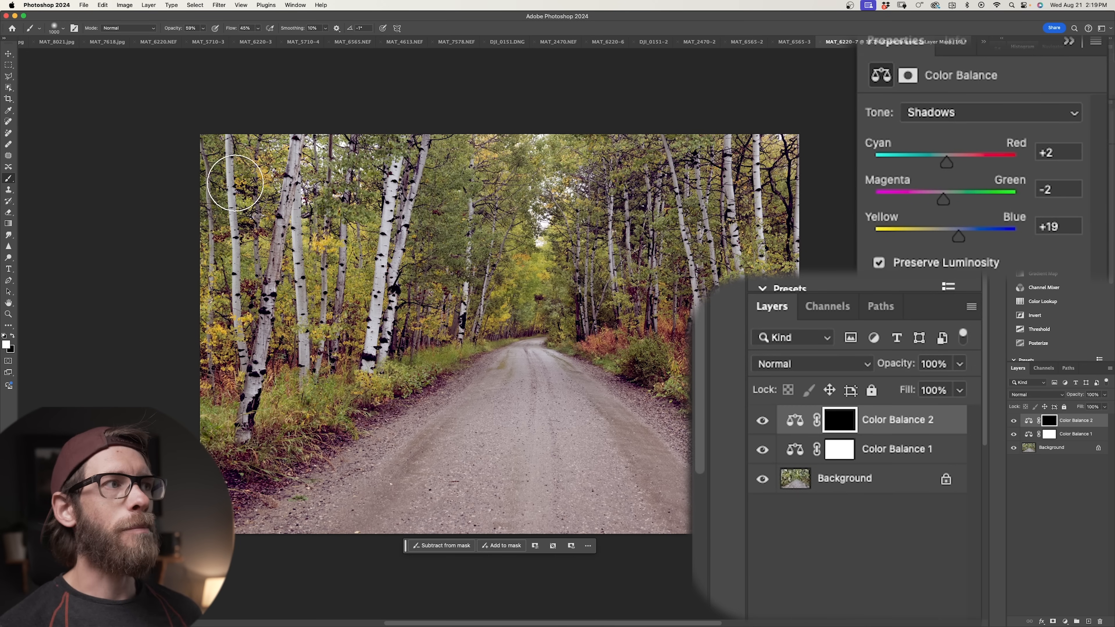
key("]")
key("]")
key("]")
key("]")
key("]")
key("]")
key("]")
key("]")
key("]")
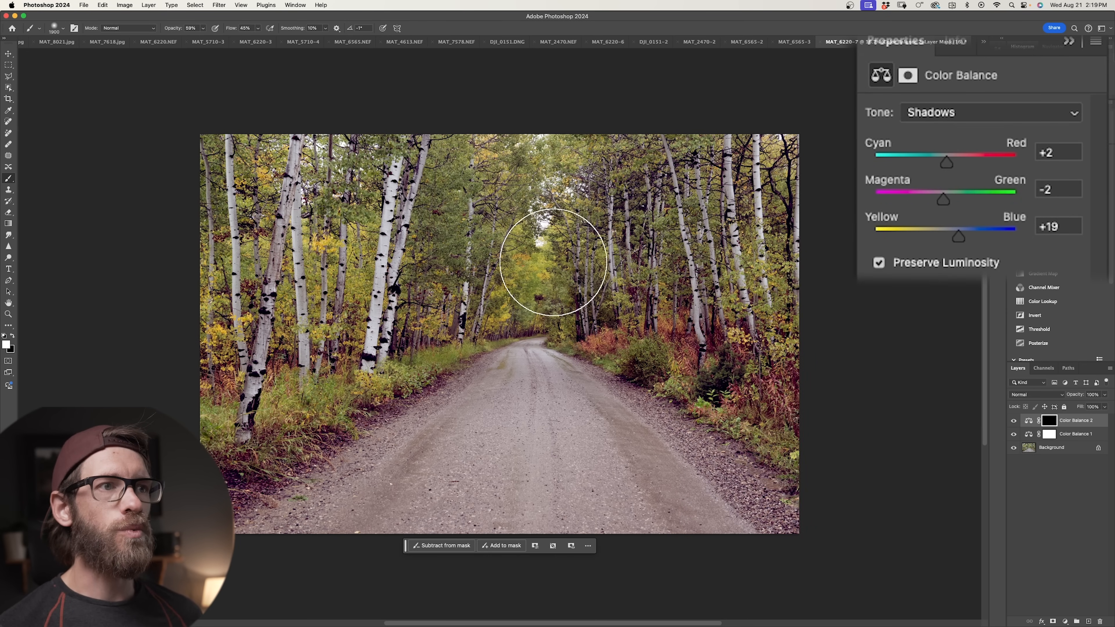
mouse_move(528, 291)
left_mouse_down()
mouse_move(518, 285)
mouse_move(548, 267)
mouse_move(483, 213)
mouse_move(501, 164)
mouse_move(590, 148)
left_mouse_up()
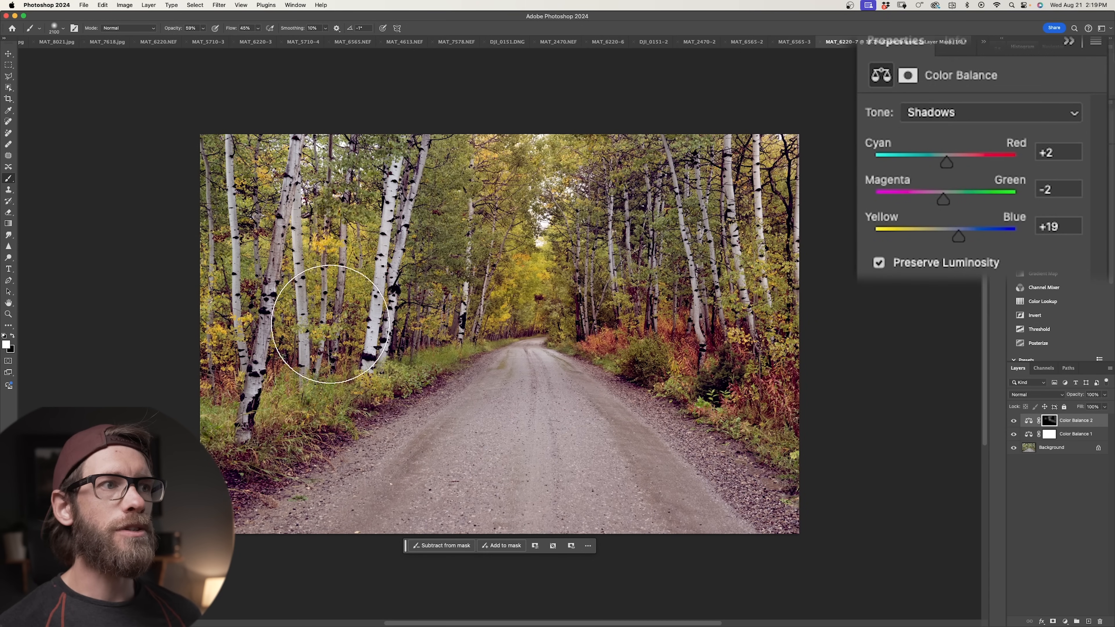
Reduce the brush to 1100 and paint the warm adjustment over the yellow leaves on the left, swapping paint colors for corrections.
key("bracketleft")
key("bracketleft")
key("bracketleft")
key("bracketleft")
key("bracketleft")
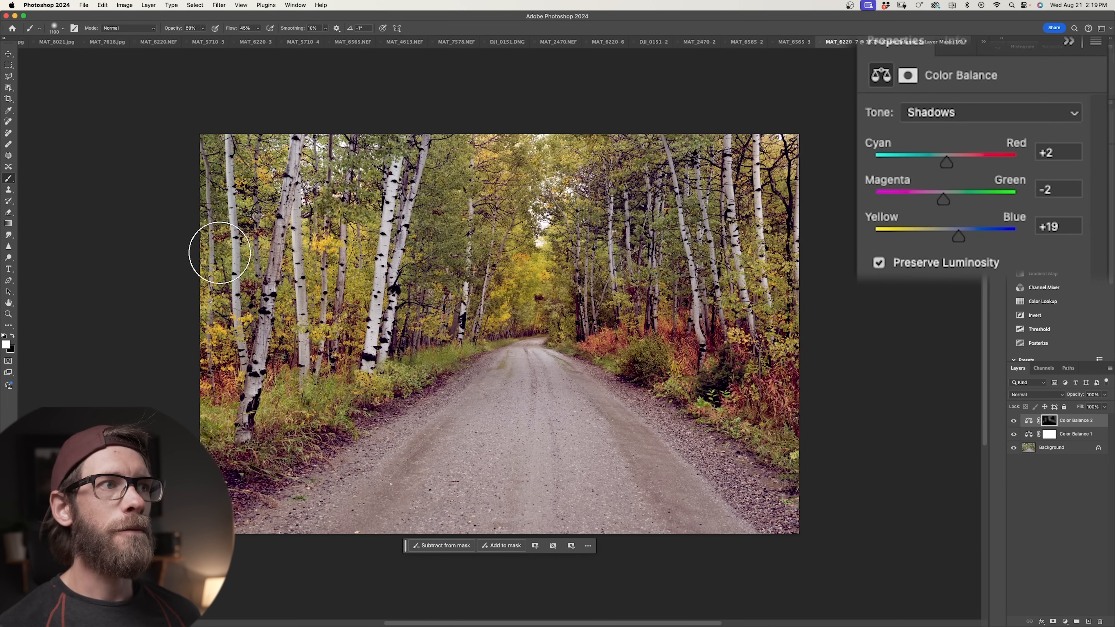
key("x")
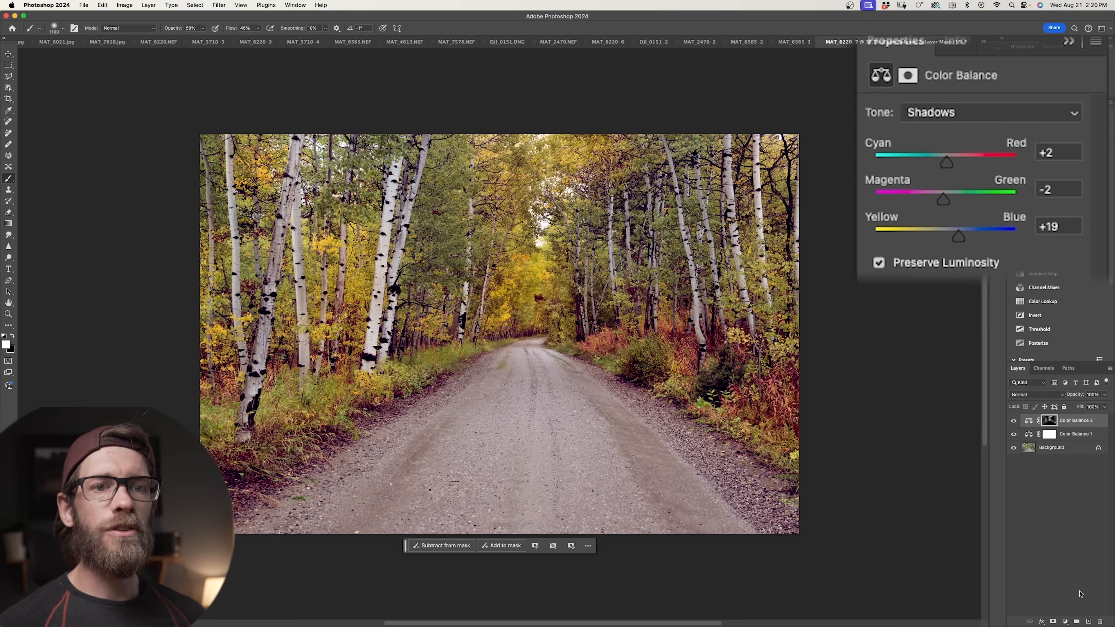
Add a third Color Balance layer with midtones at cyan -18 and green +8, and highlights shifted to green +7 and toward yellow.
left_click(1065, 622)
left_click(1072, 549)
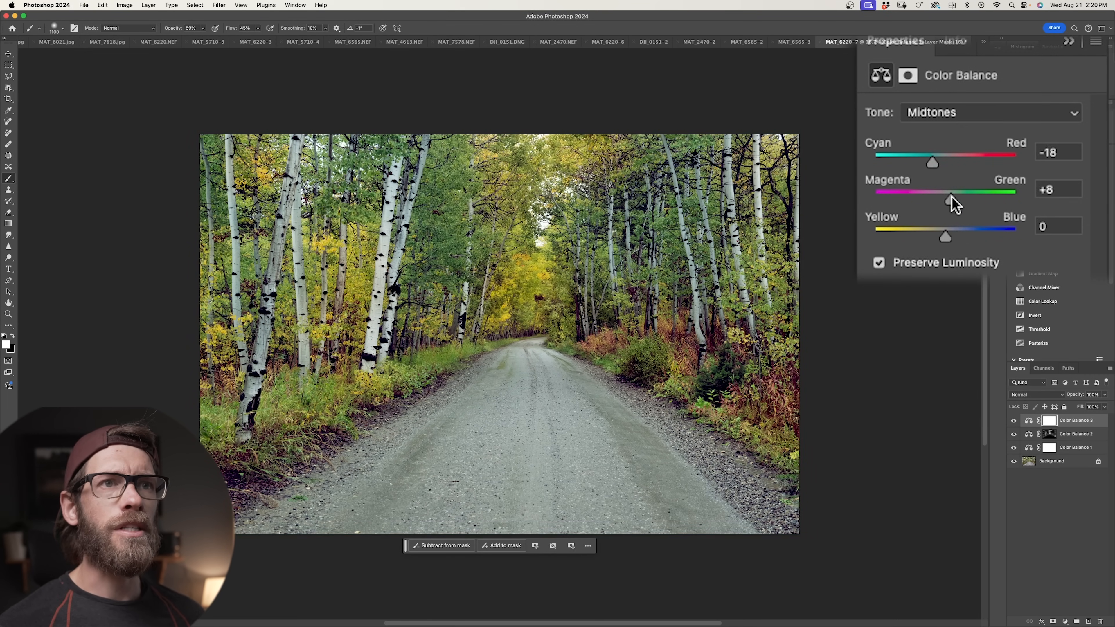
left_click(988, 112)
left_click(960, 90)
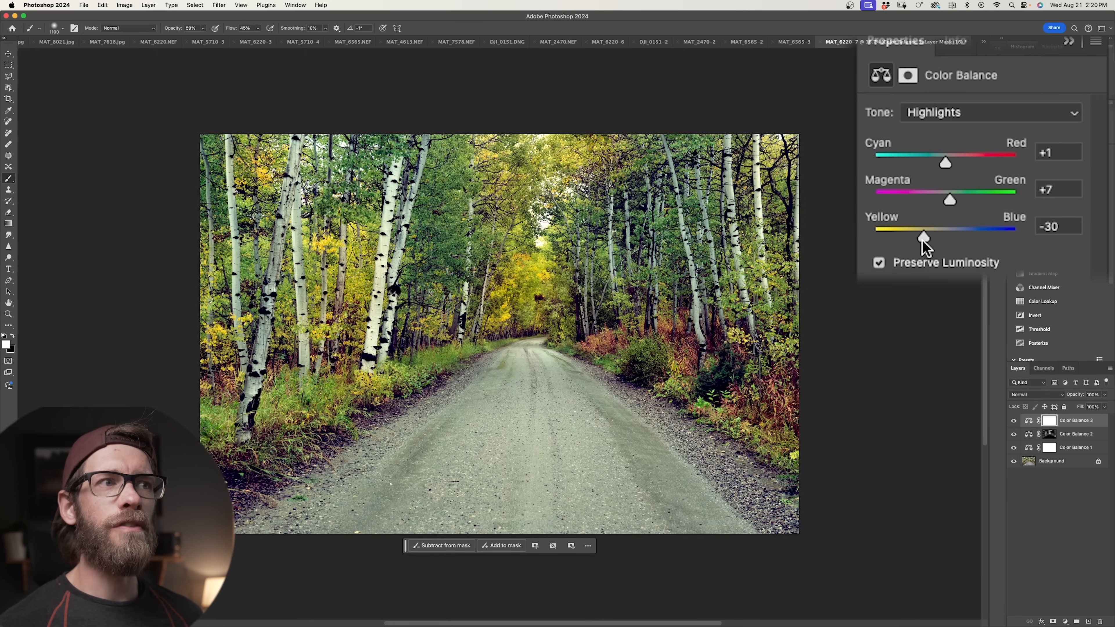
left_click_drag(922, 241, 920, 241)
Invert the third layer's mask to black and paint the green adjustment back over the green foliage with a smaller brush.
key("super+i")
key("x")
key("bracketleft")
key("bracketleft")
key("bracketleft")
key("bracketleft")
key("bracketleft")
key("bracketleft")
key("bracketleft")
key("bracketleft")
key("bracketleft")
key("bracketleft")
key("bracketleft")
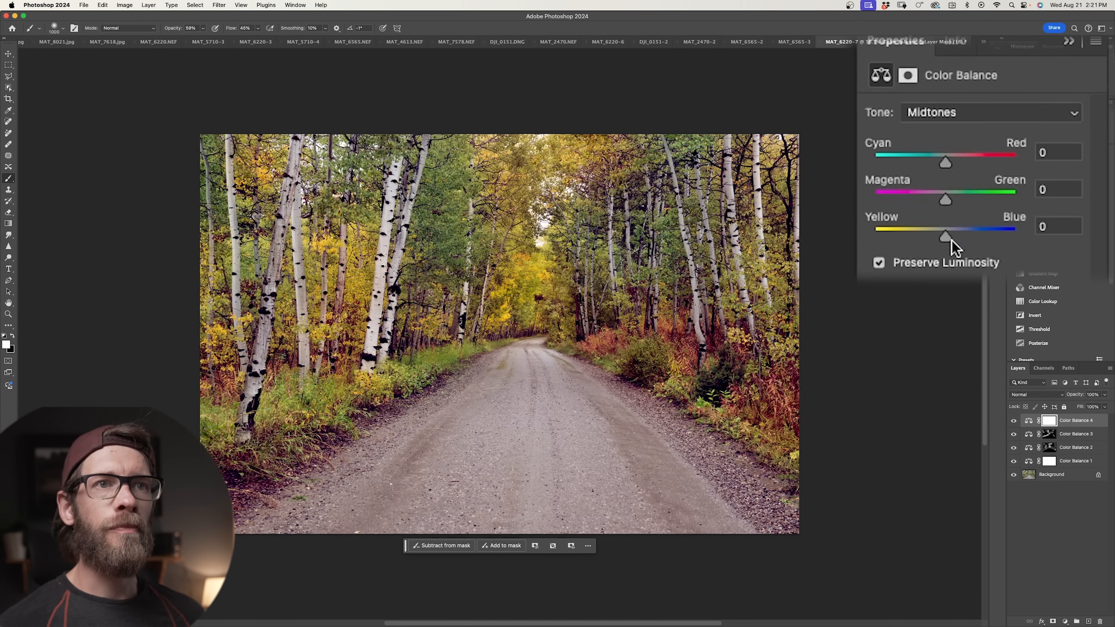
Adjust the midtones and shadows of a fourth Color Balance layer and set its highlights to yellow -28.
left_click_drag(945, 237, 996, 237)
left_click_drag(945, 163, 925, 237)
left_click(962, 113)
left_click(963, 90)
left_click(947, 113)
left_click(948, 163)
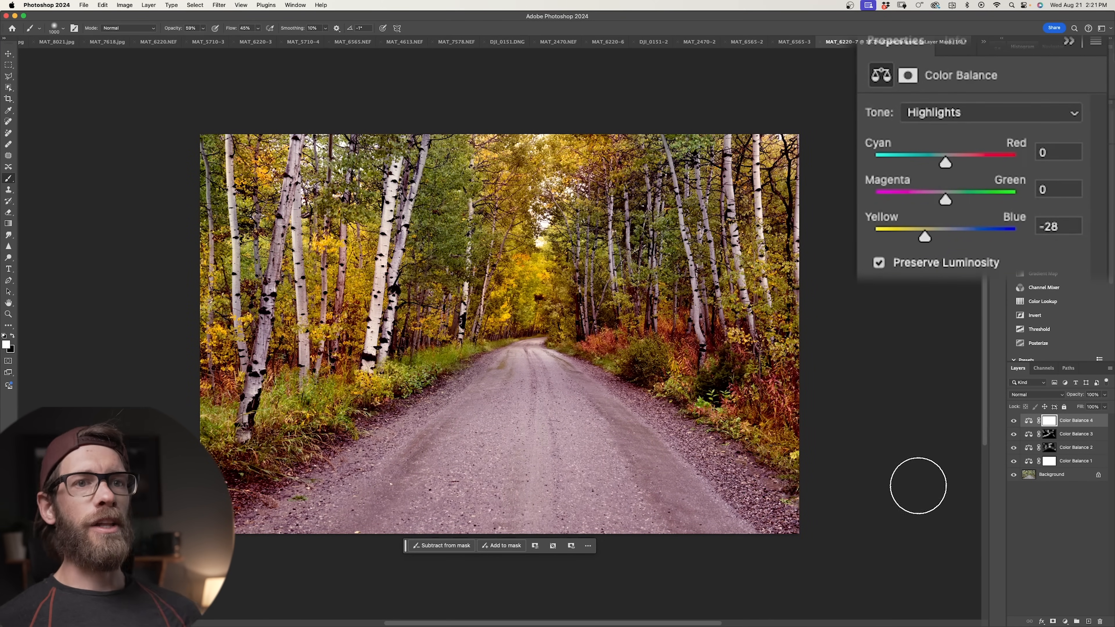
Invert the fourth layer's mask, enlarge the brush and paint from the right-hand trees down to the roadside.
key("super+i")
key("]")
key("]")
key("]")
key("]")
key("]")
key("]")
key("]")
key("]")
key("]")
key("]")
key("]")
left_click_drag(770, 262, 669, 446)
Swap the paint color, enlarge the brush further and paint the fourth layer's mask across the upper left trees.
key("x")
key("]")
key("]")
key("]")
key("]")
key("]")
key("]")
key("]")
key("]")
key("]")
key("]")
left_click_drag(229, 229, 474, 189)
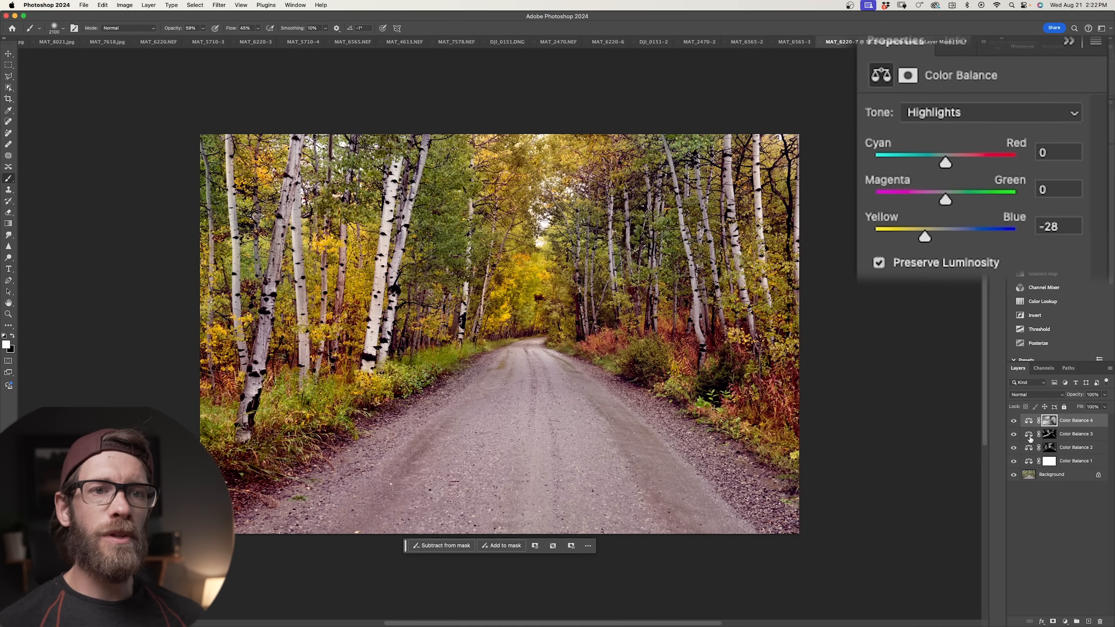
Compare the forest road photo before and after grading by hiding and showing all the adjustment layers.
left_click(1014, 473, "alt")
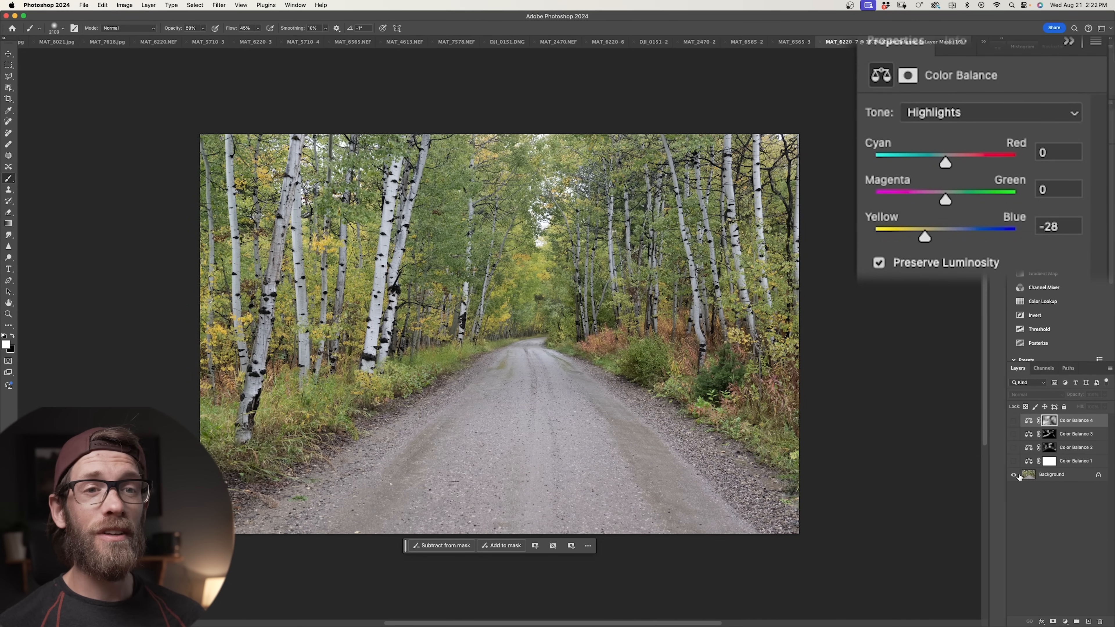
left_click(1014, 475, "alt")
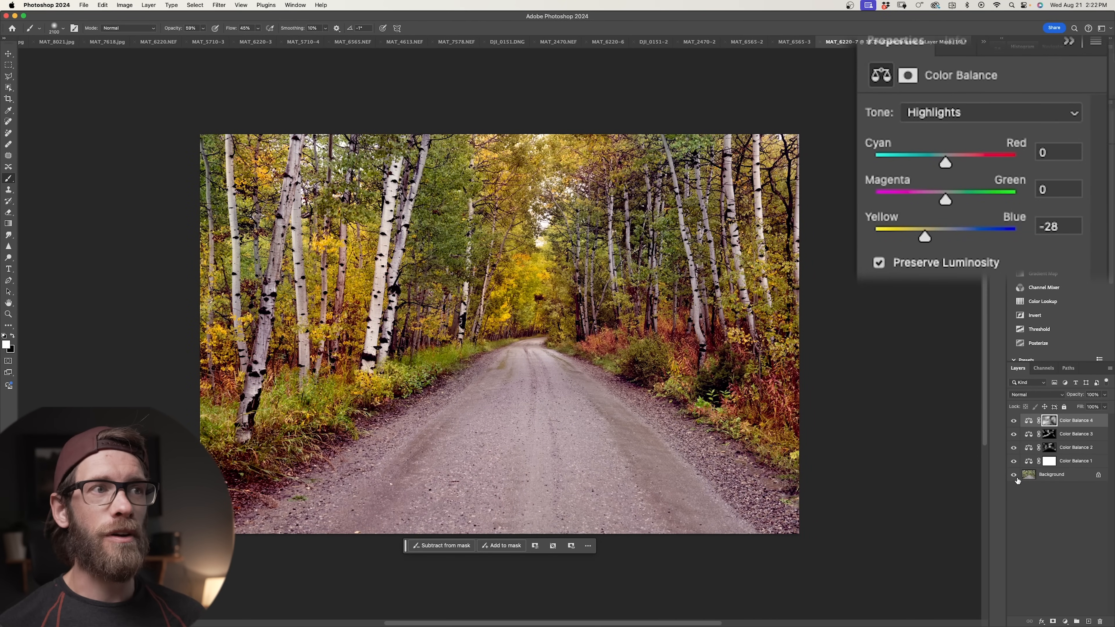
left_click(1014, 476, "alt")
left_click(1013, 476, "alt")
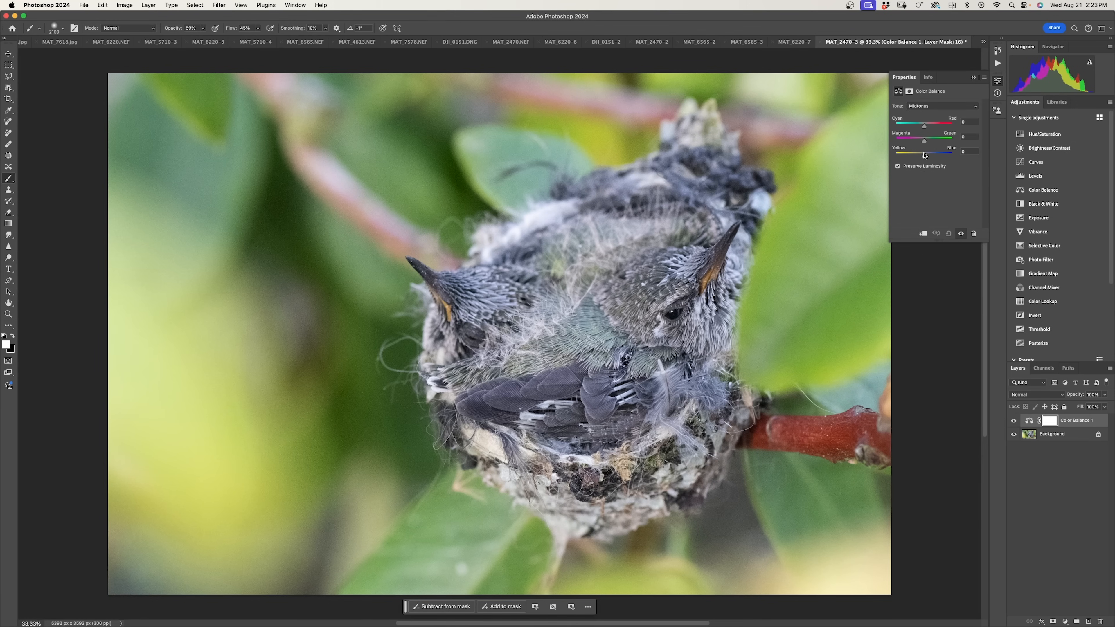
Adjust the midtones of the hummingbird nest's first Color Balance layer and shift its shadows toward red and yellow.
left_click(939, 107)
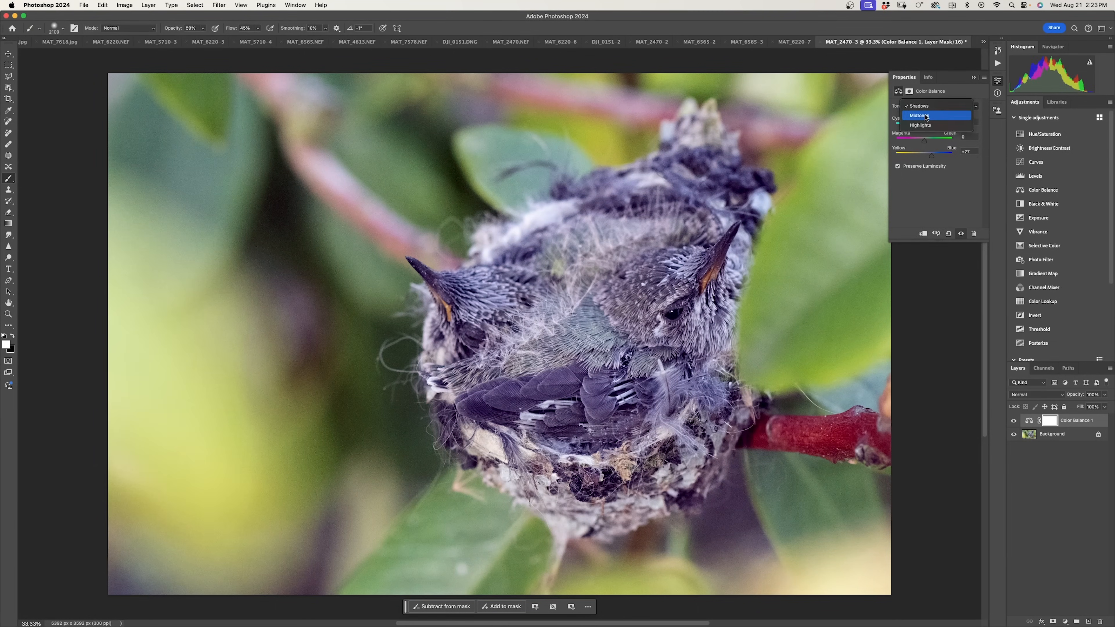
left_click(931, 115)
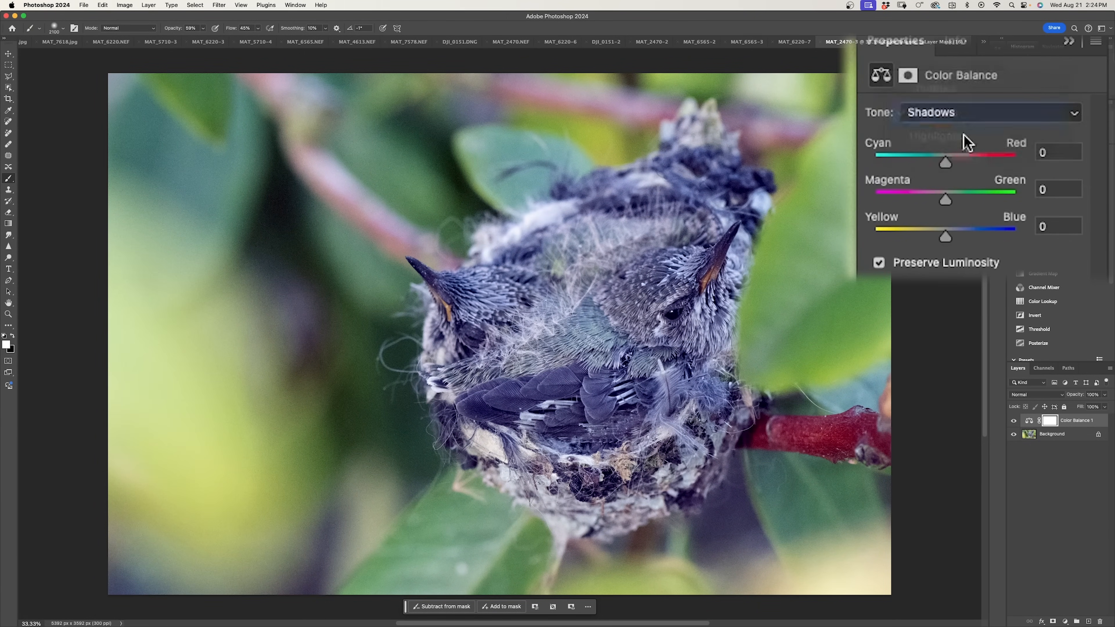
left_click(1014, 422)
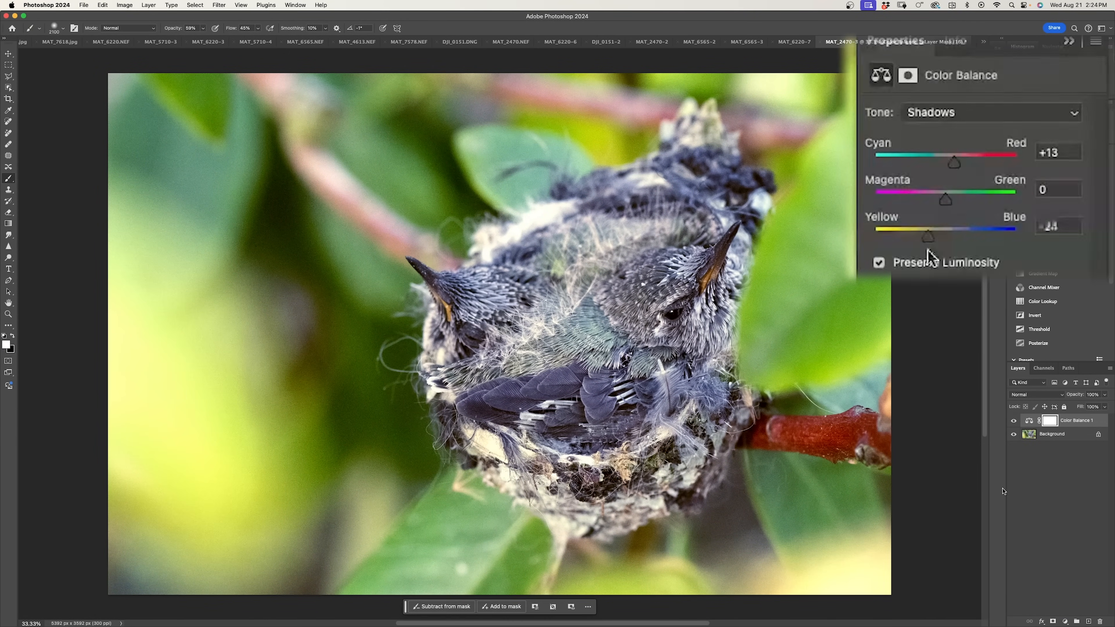
left_click_drag(955, 162, 975, 164)
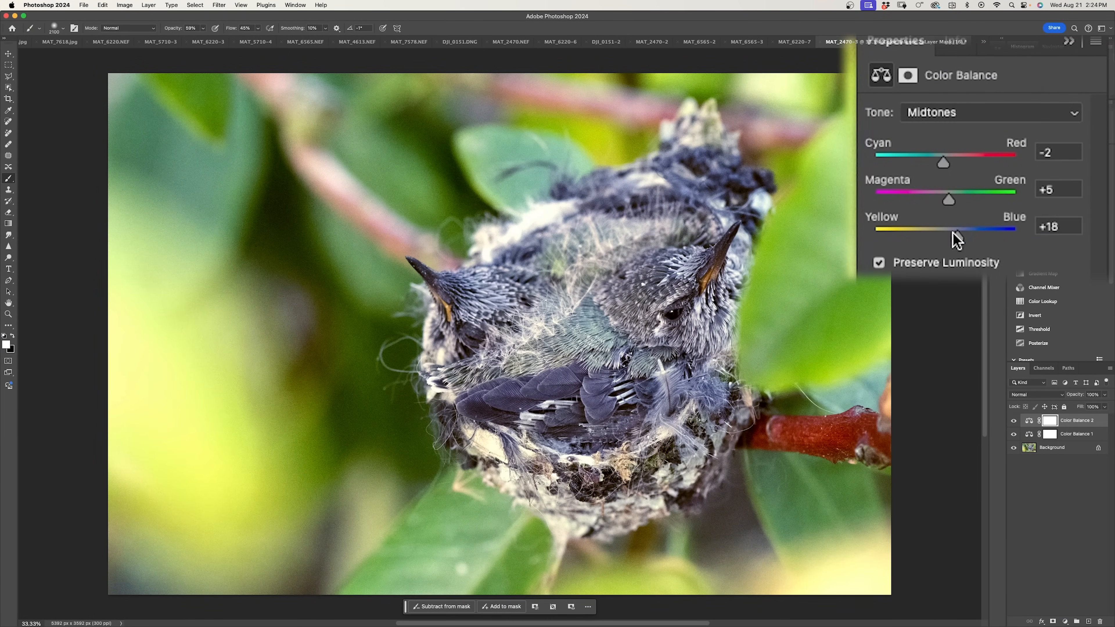
Shift the midtones of a second Color Balance layer toward blue and set its highlights to red +5 and blue +25.
left_click_drag(957, 237, 998, 237)
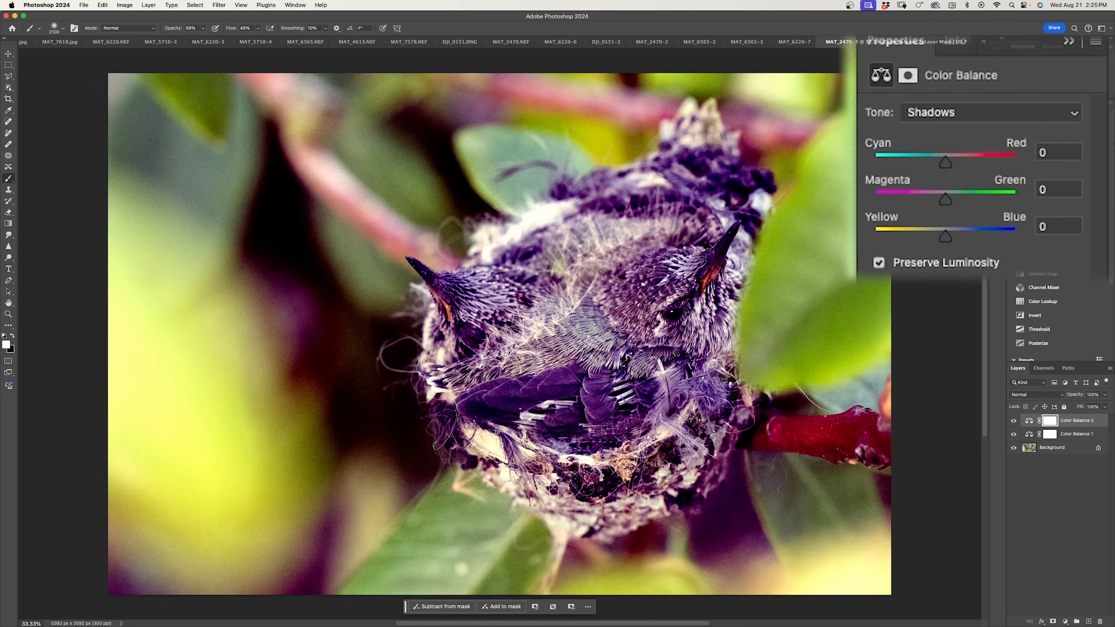
left_click(988, 112)
left_click(966, 132)
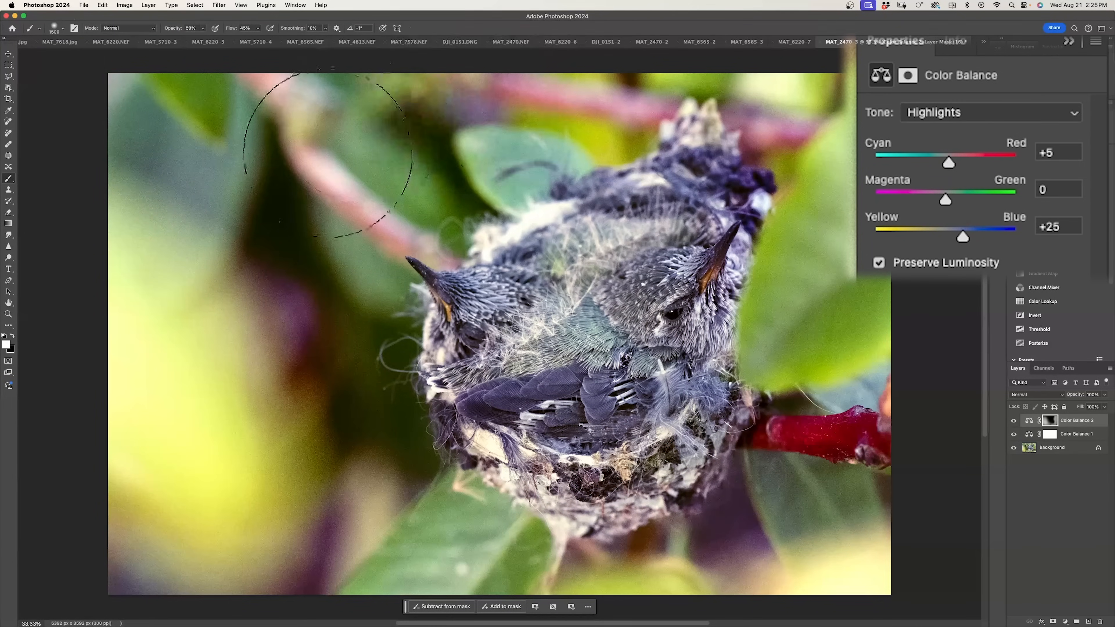
Paint the second layer's mask over the left background, then use the swapped color and a smaller brush along the nest's left edge.
mouse_move(246, 176)
left_mouse_down()
mouse_move(435, 161)
mouse_move(821, 448)
mouse_move(409, 483)
mouse_move(303, 303)
left_mouse_up()
key("x")
key("bracketleft")
key("bracketleft")
key("bracketleft")
key("bracketleft")
key("bracketleft")
key("bracketleft")
key("bracketleft")
key("bracketleft")
mouse_move(373, 378)
left_mouse_down()
mouse_move(313, 322)
mouse_move(387, 421)
left_mouse_up()
Swap the paint color back, enlarge the brush, paint the mask around the right-hand bird, and compare the nest photo before and after.
key("x")
key("bracketright")
key("bracketright")
key("bracketright")
left_click_drag(729, 263, 731, 180)
left_click(1014, 448, "alt")
left_click(1013, 448, "alt")
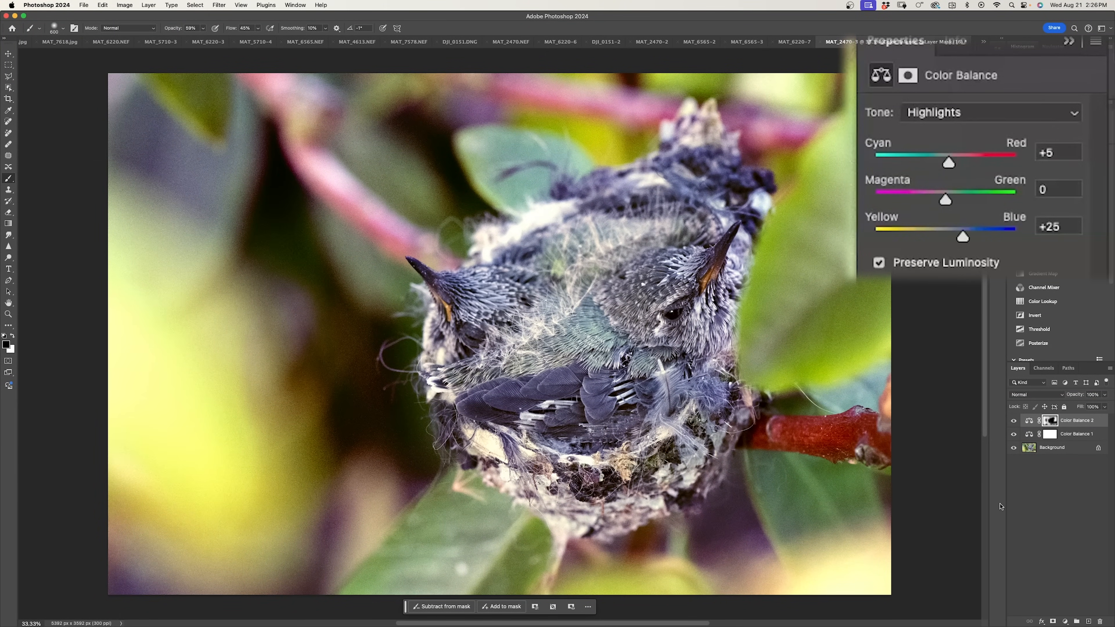
Bring the moose photo from Lightroom into Photoshop, add a Color Balance layer, and set its midtones to blue +37 before choosing the shadows.
left_click(585, 608)
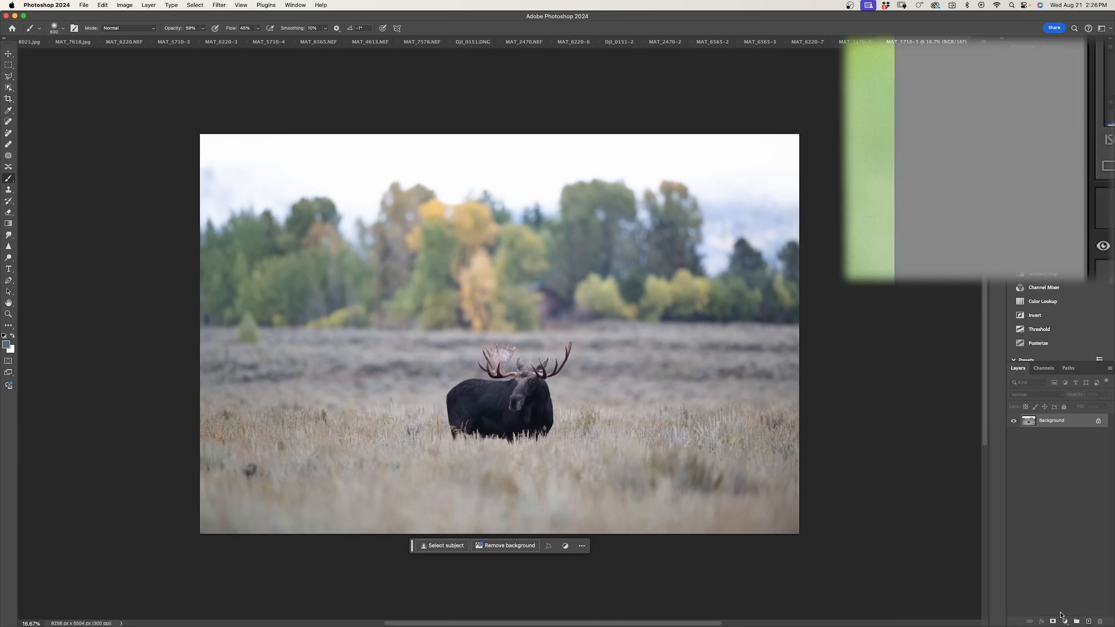
left_click(1063, 621)
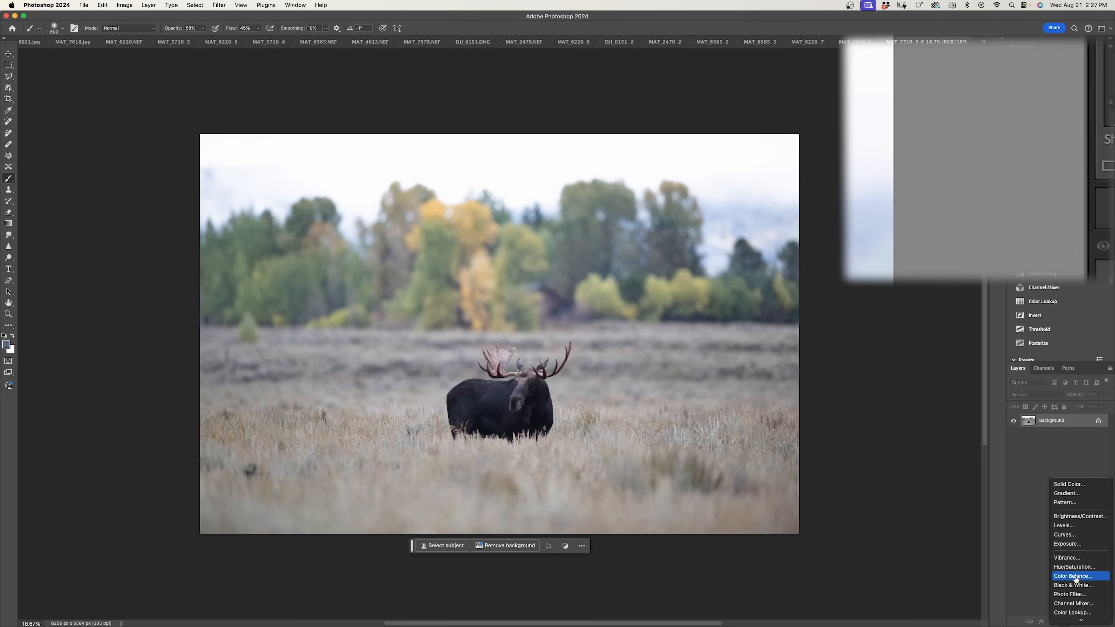
left_click(1074, 575)
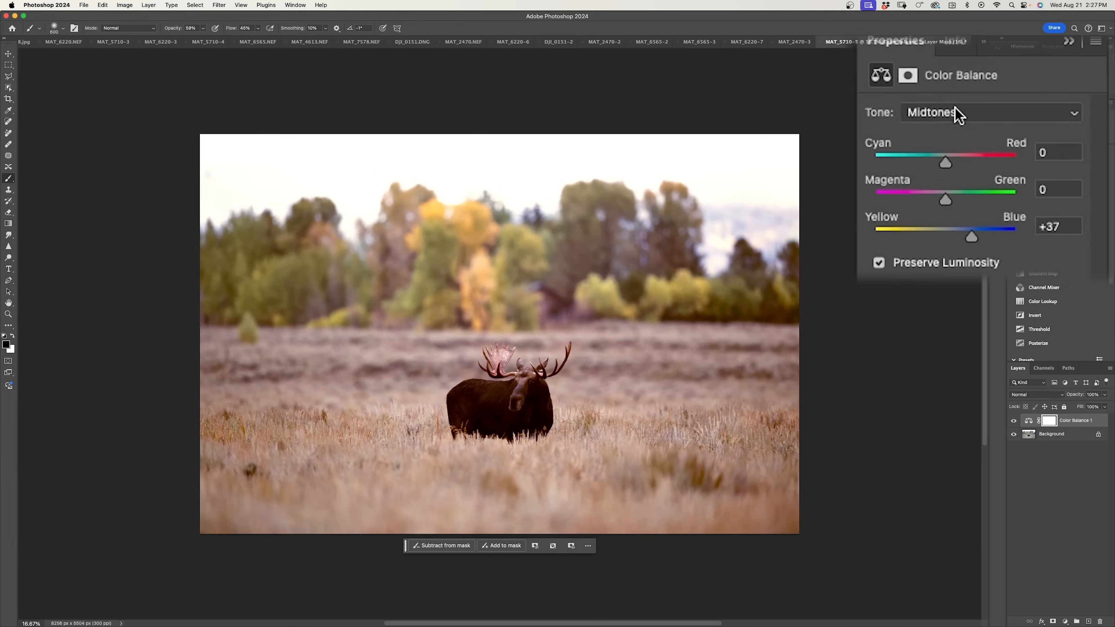
left_click(959, 112)
left_click(969, 93)
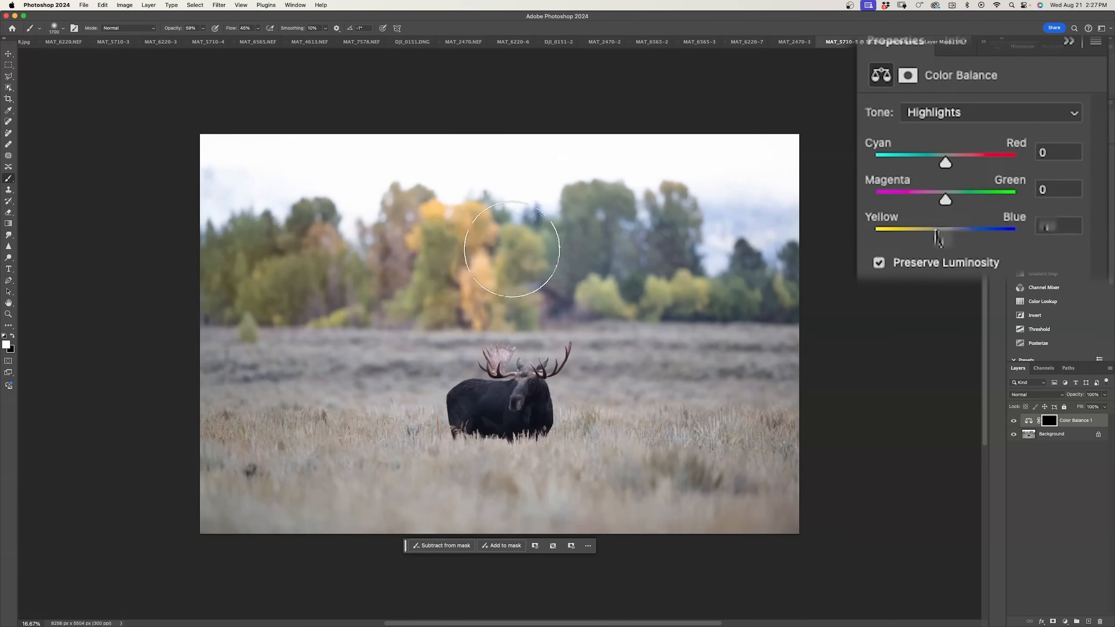
Balance the moose photo's tree colors with a second Color Balance layer, shifting its highlights toward yellow and painting its mask over the trees.
left_click_drag(945, 199, 929, 200)
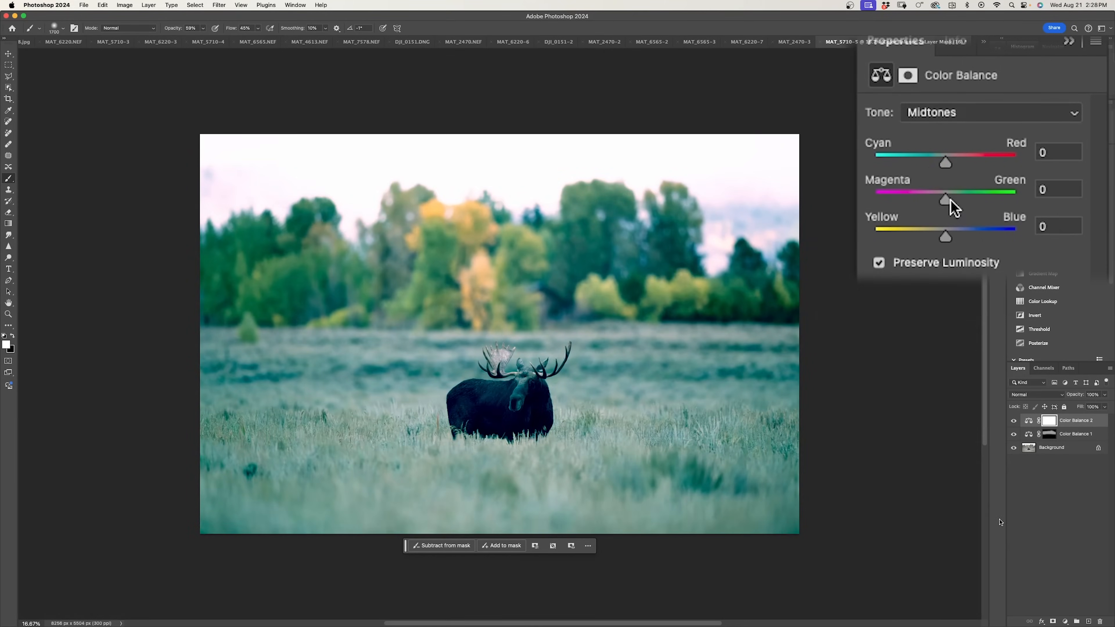
left_click_drag(926, 237, 942, 239)
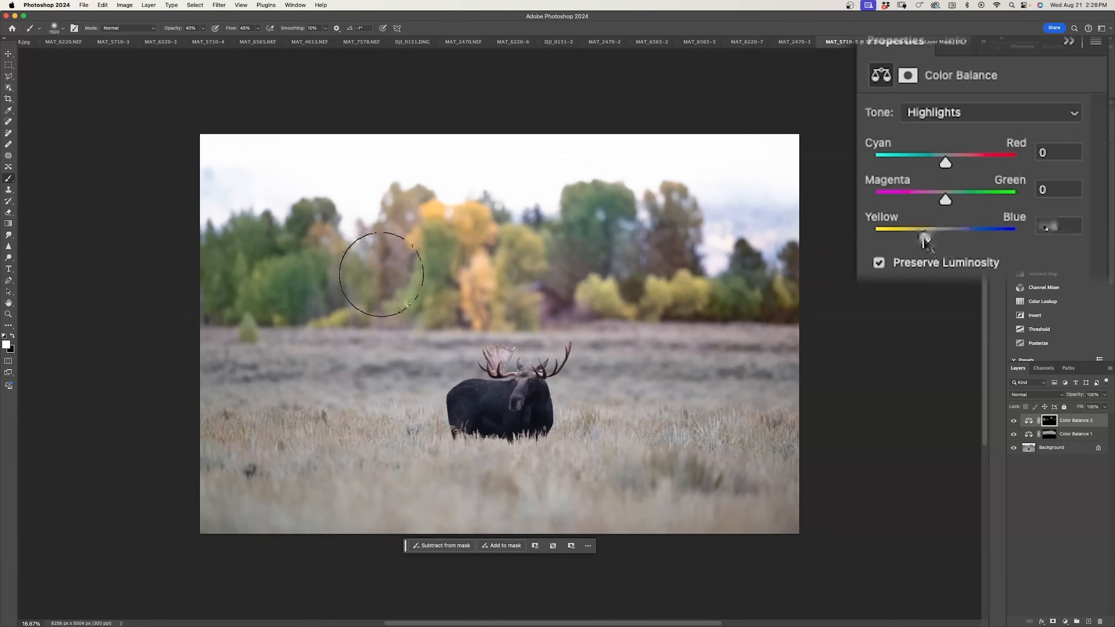
left_click_drag(926, 237, 933, 237)
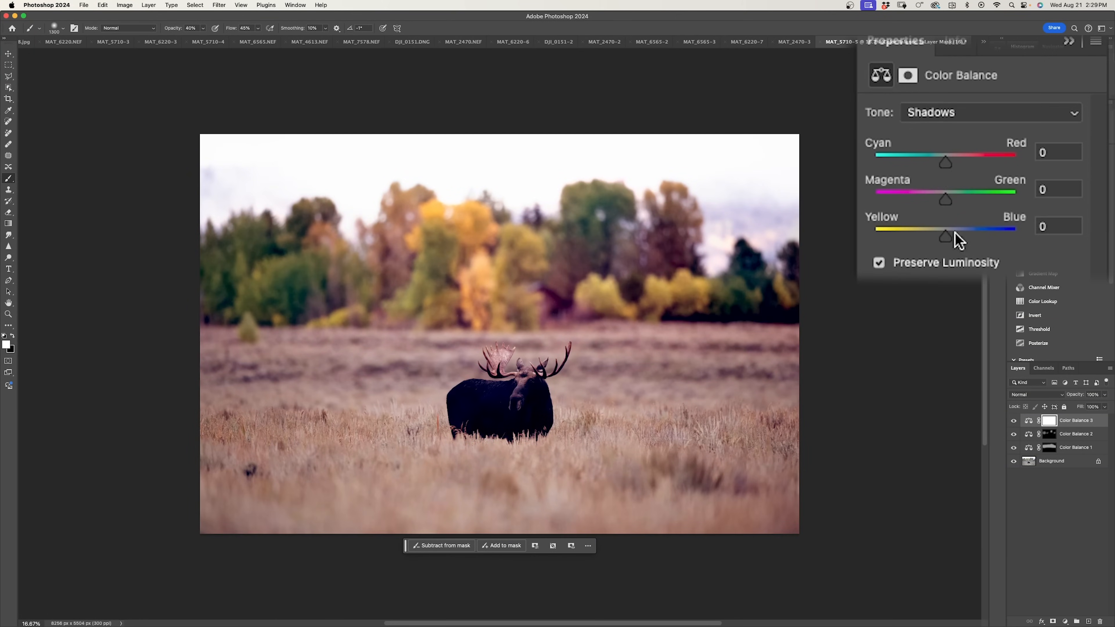
Set a third Color Balance layer's shadows to +33, +2, +10 and highlights to -5, 0, -30, painting its mask over the grass field.
left_click_drag(958, 237, 952, 237)
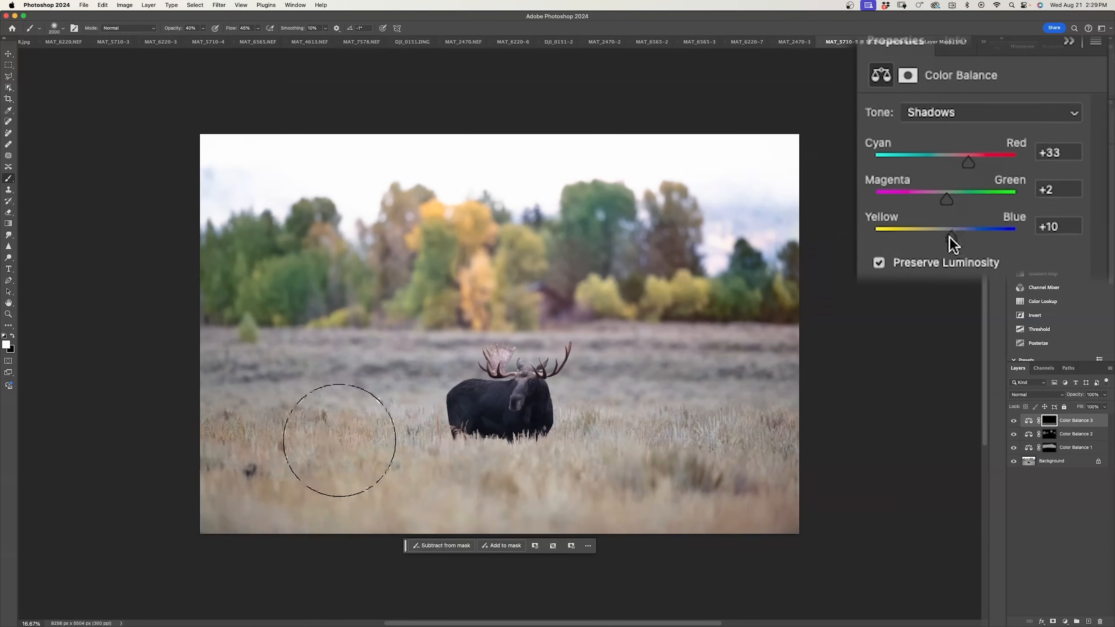
left_click(988, 112)
left_click(948, 161)
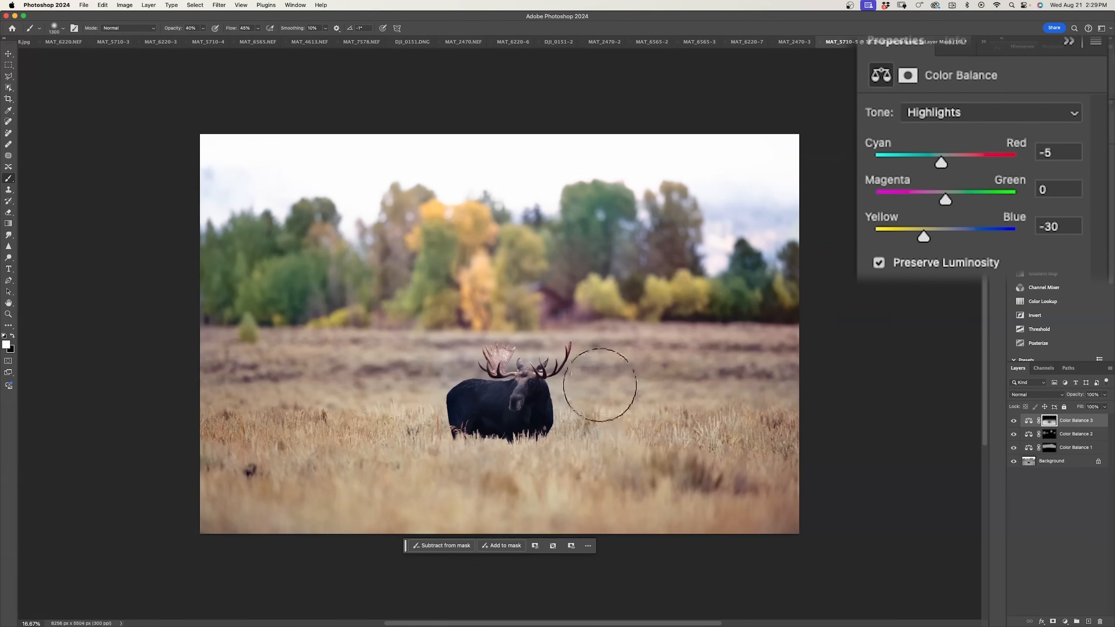
Select the moose, invert the selection, paint the third layer's mask around the animal with a smaller brush, and deselect.
left_click(195, 6)
left_click(231, 103)
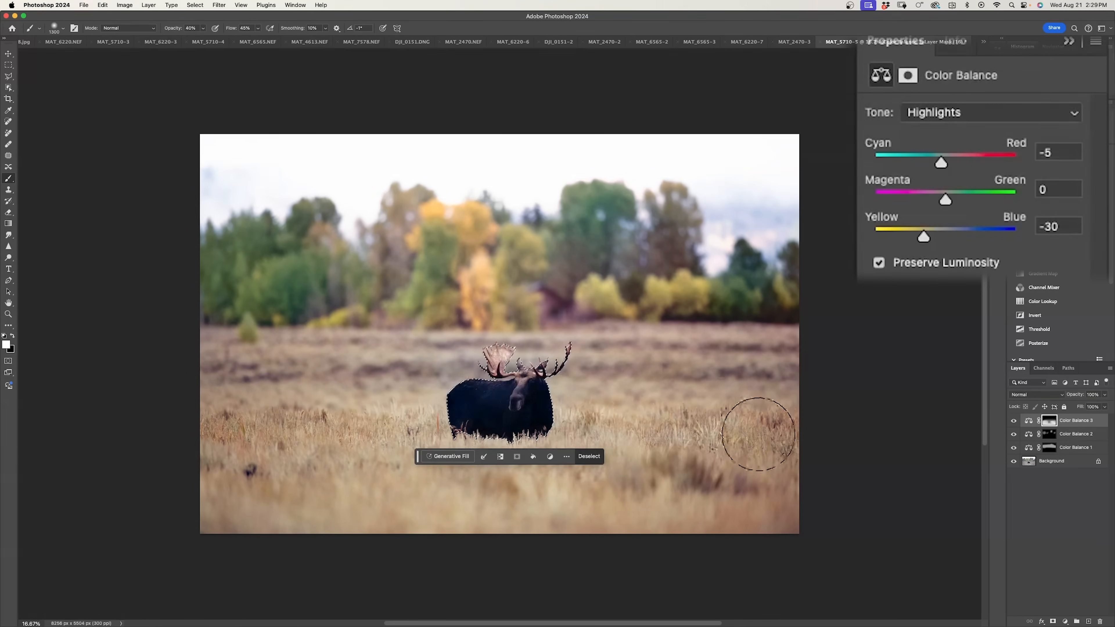
key("super+shift+i")
key("bracketleft")
key("bracketleft")
key("bracketleft")
key("bracketleft")
key("bracketleft")
scroll(501, 359, "up", 10)
scroll(535, 335, "down", 10)
key("super+d")
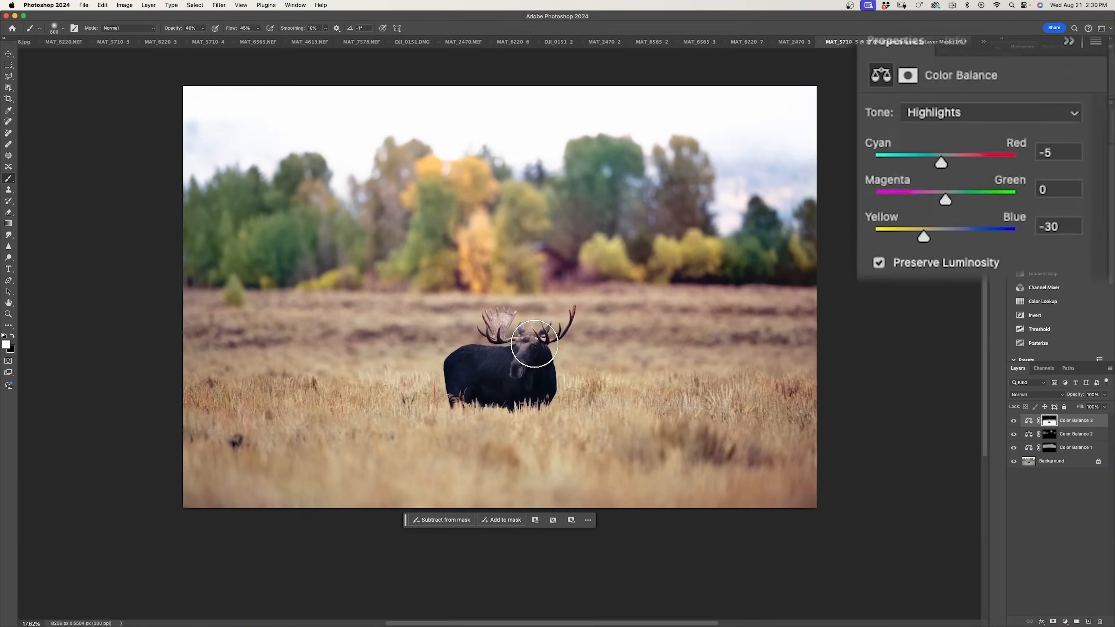
scroll(483, 349, "down", 1)
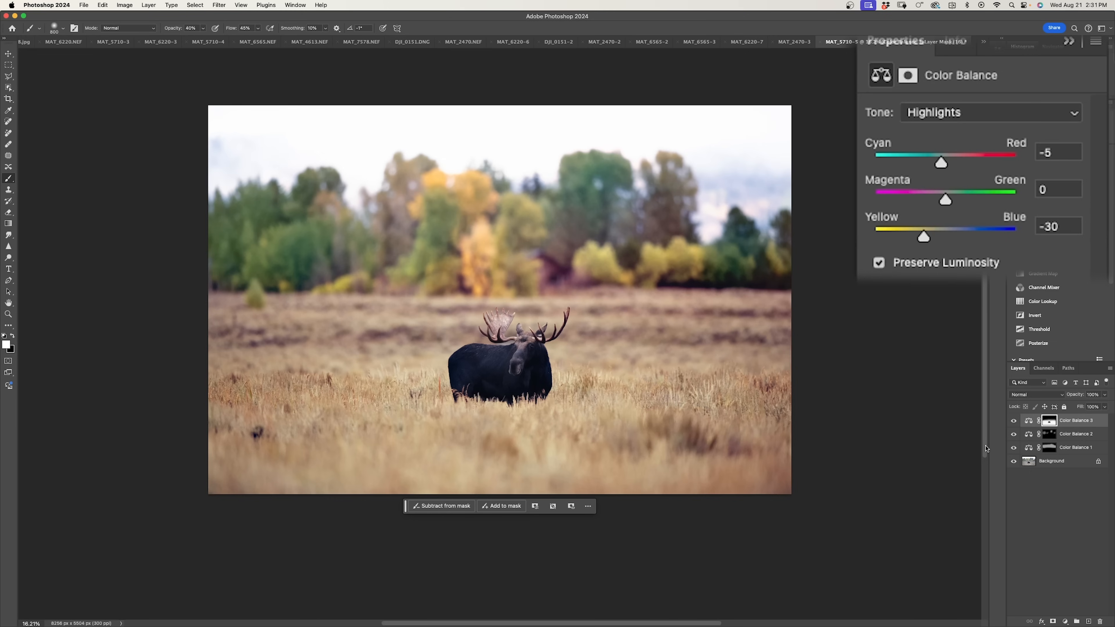
Switch to Lightroom Classic and send the coastal cliff photo to Adobe Photoshop 2024 for editing.
left_click(585, 609)
left_click(478, 587)
right_click(471, 589)
mouse_move(523, 393)
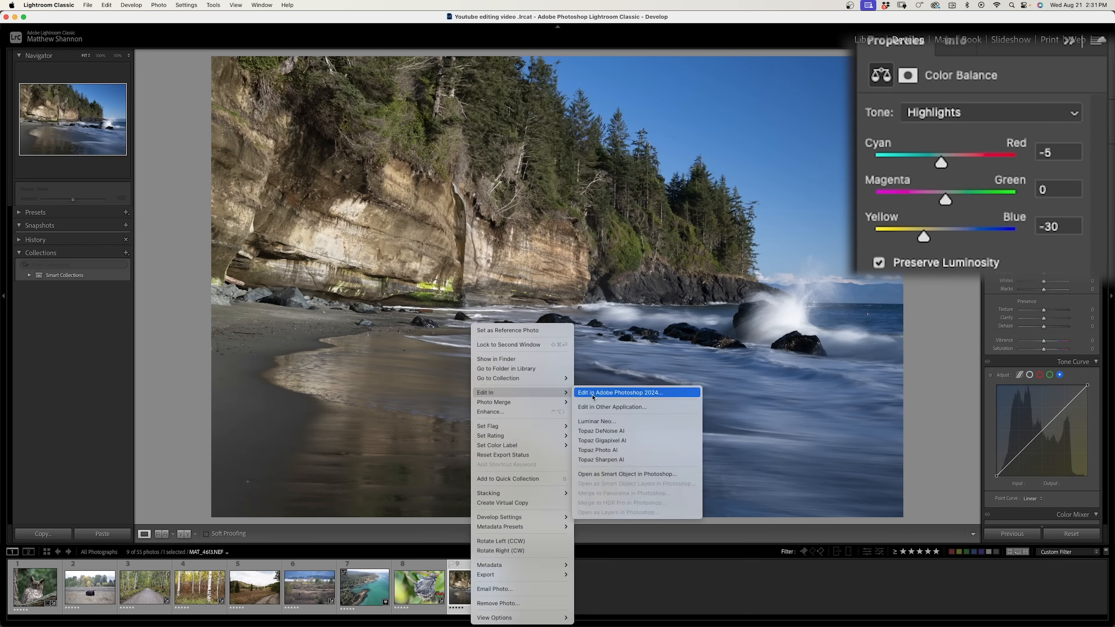
left_click(593, 393)
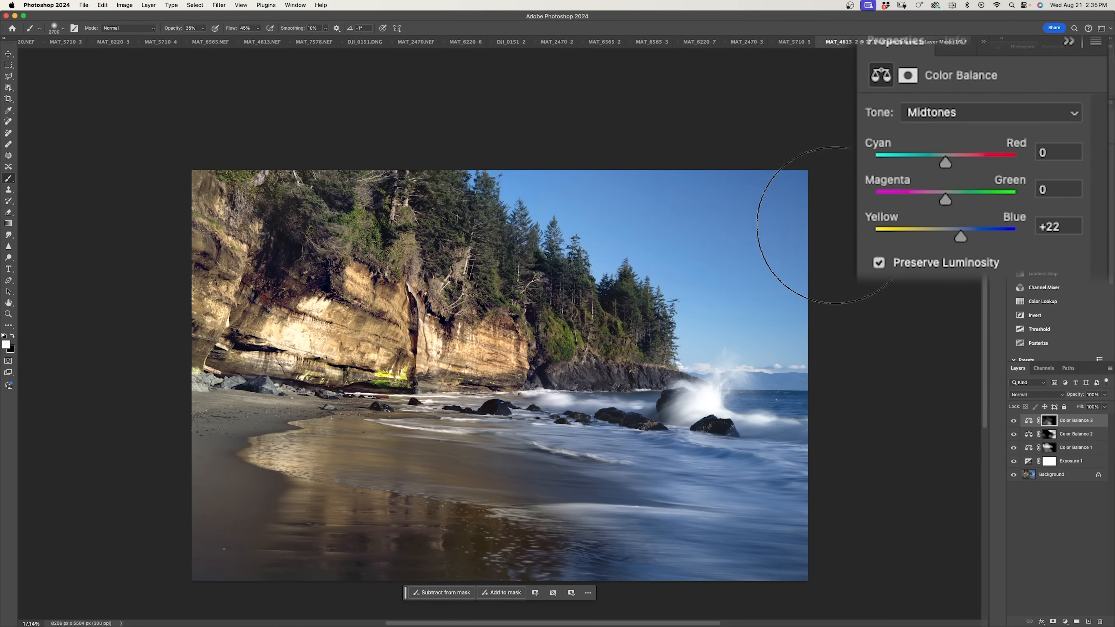
Review the coastal photo's third Color Balance layer and compare the photo before and after by hiding and showing all adjustments.
left_click(961, 113)
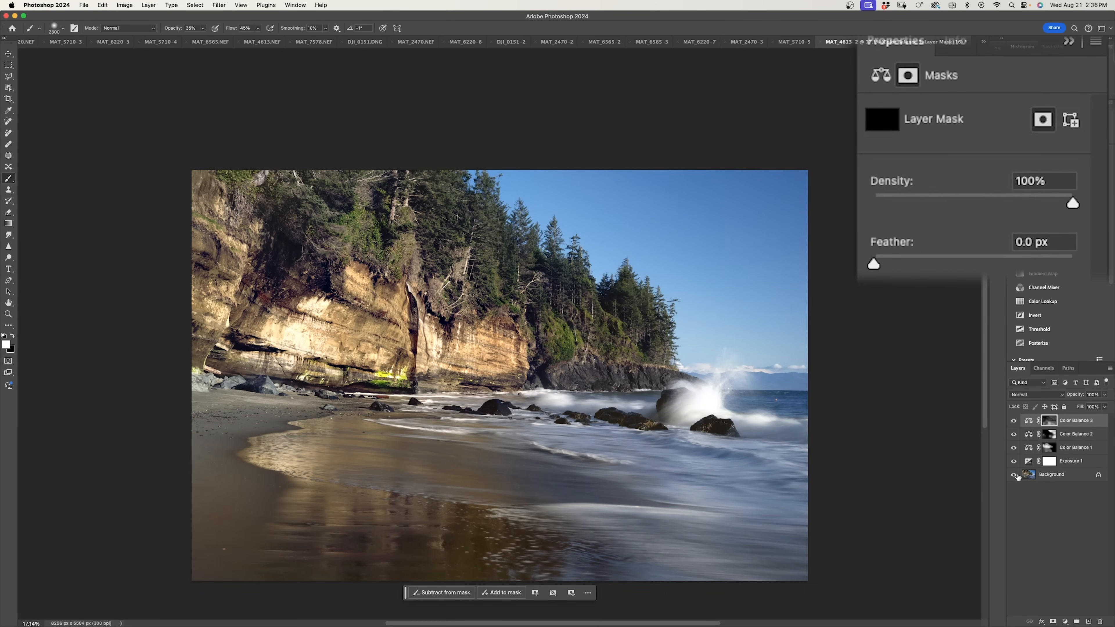
left_click(1014, 475, "alt")
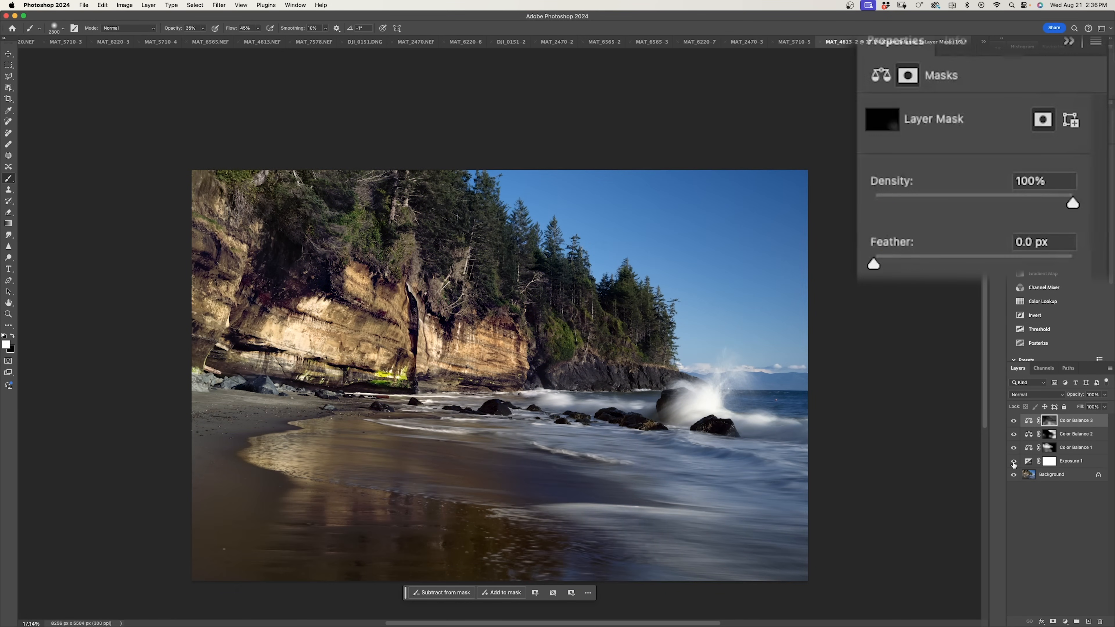
left_click(1015, 475, "alt")
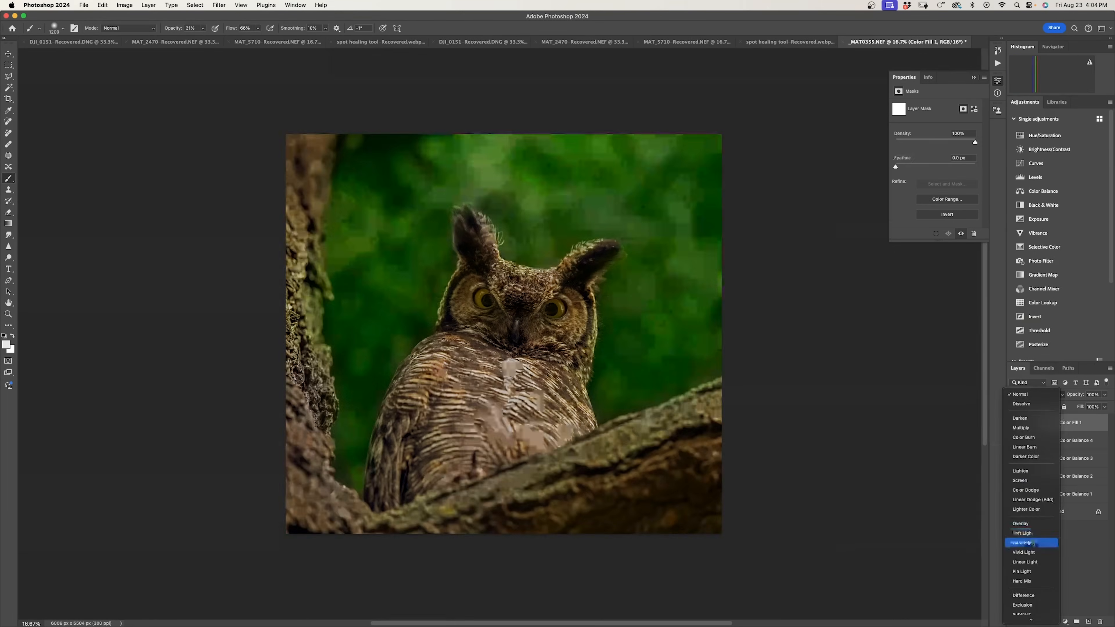
Set the owl photo's color fill layer to Color Dodge blending and limit it to the lit areas with a painted mask.
left_click(1027, 537)
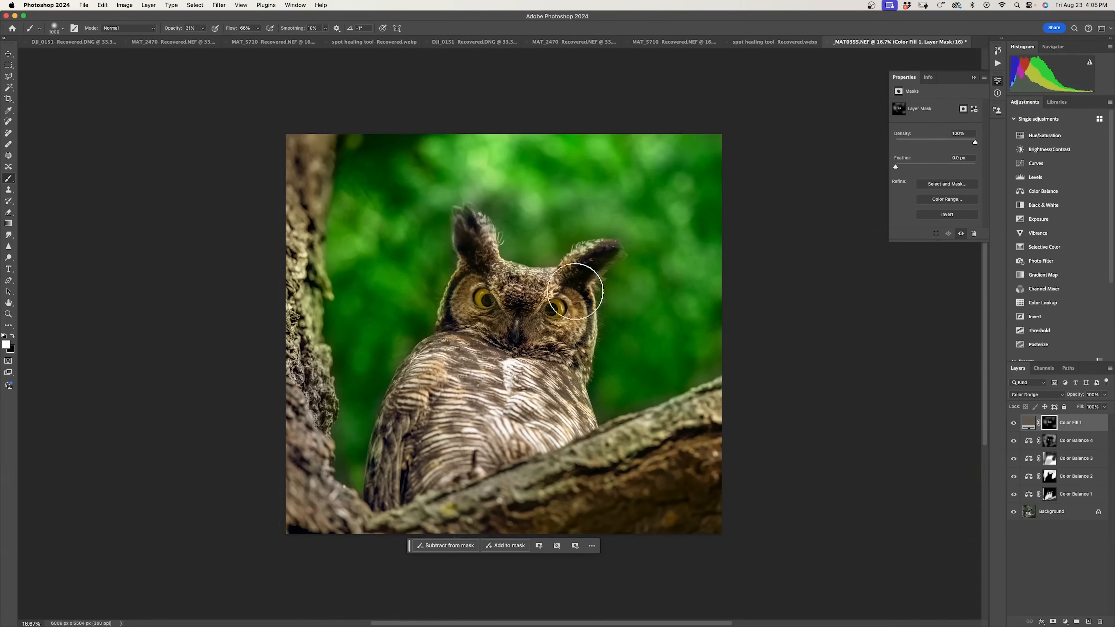
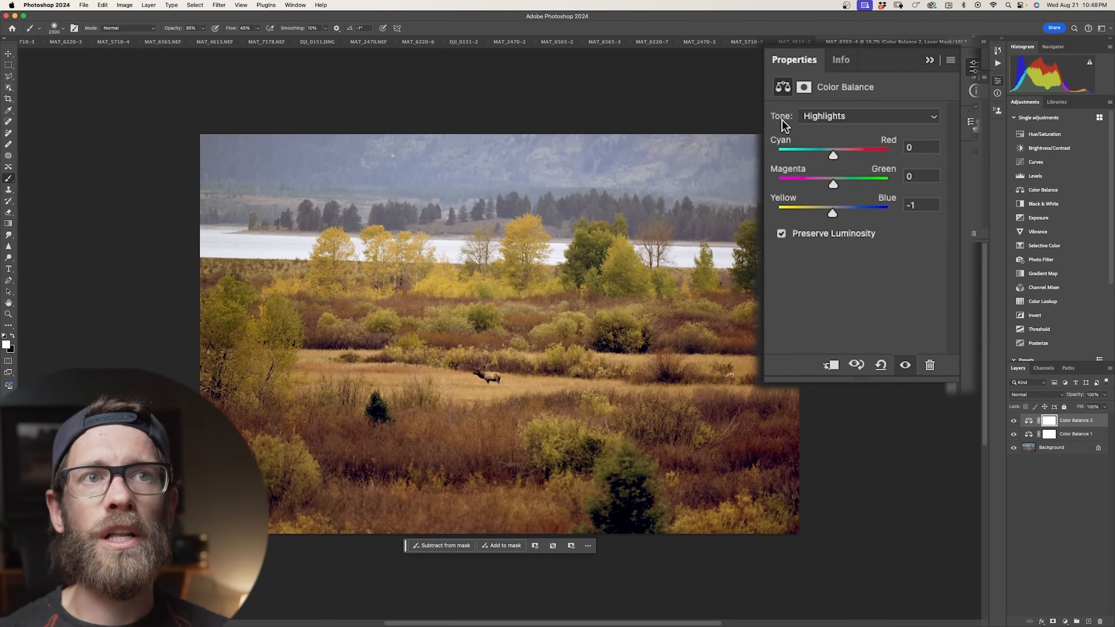
Set the midtones of the elk landscape's second Color Balance layer to yellow -30 and red +1.
left_click(854, 116)
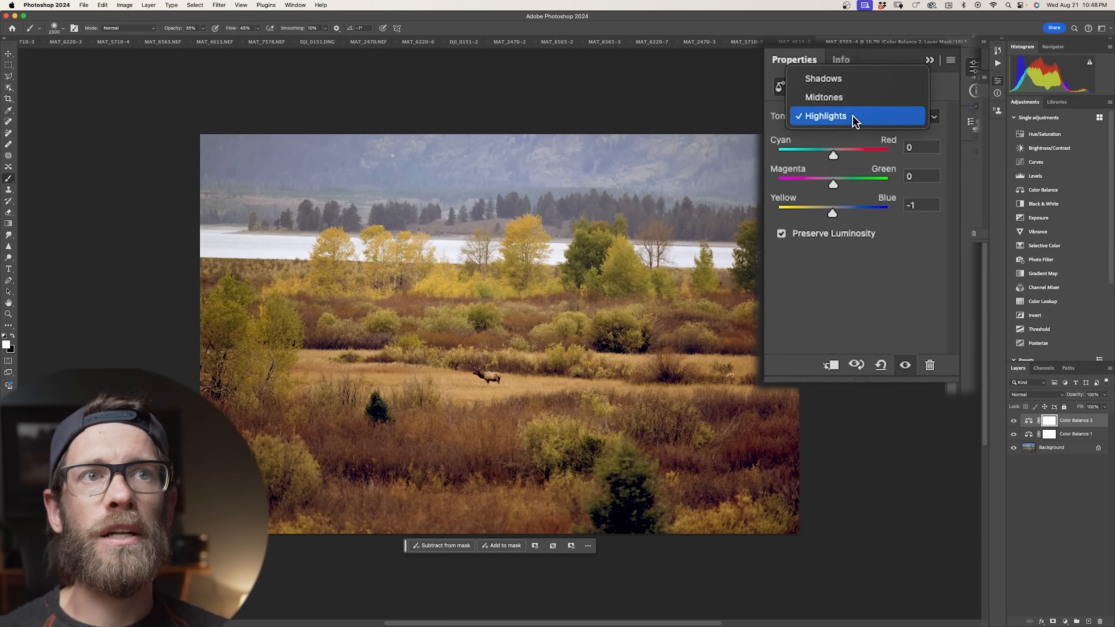
left_click(856, 100)
left_click_drag(851, 210, 816, 216)
mouse_move(833, 154)
left_mouse_down()
mouse_move(852, 156)
mouse_move(834, 160)
left_mouse_up()
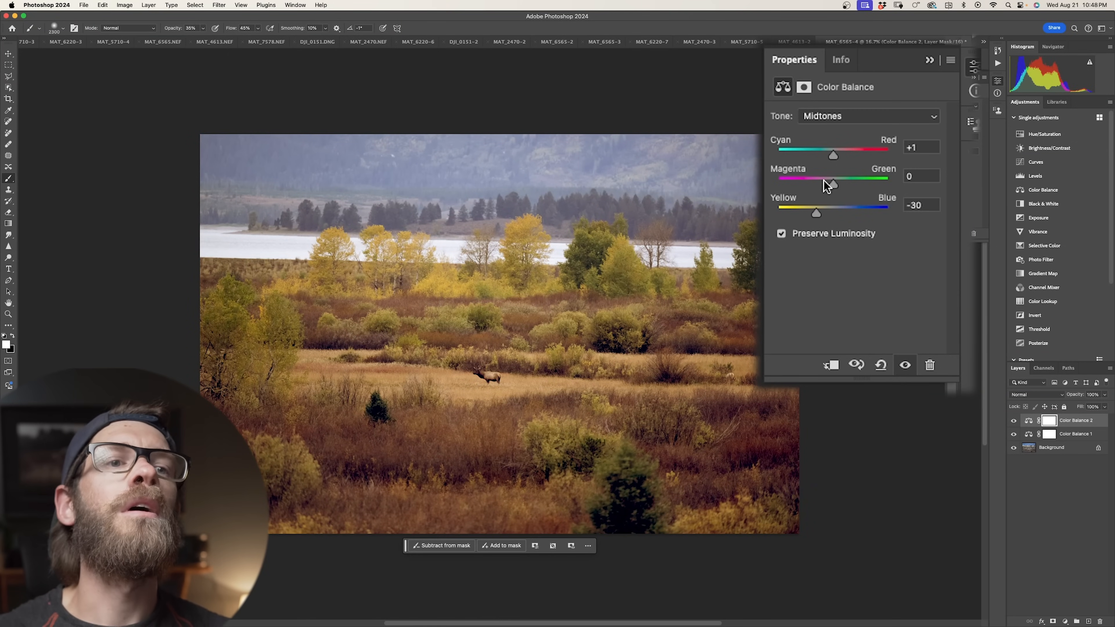
Switch to Lightroom Classic and examine the blue, green and red channels of the elk photo's Tone Curve.
mouse_move(691, 625)
left_click(598, 610)
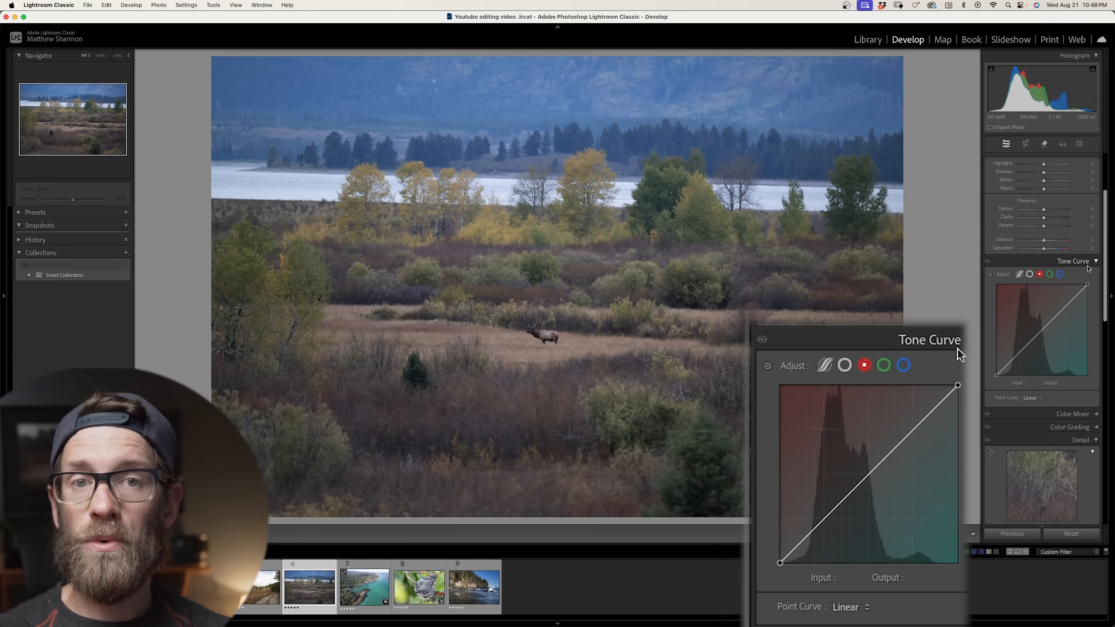
left_click(1060, 274)
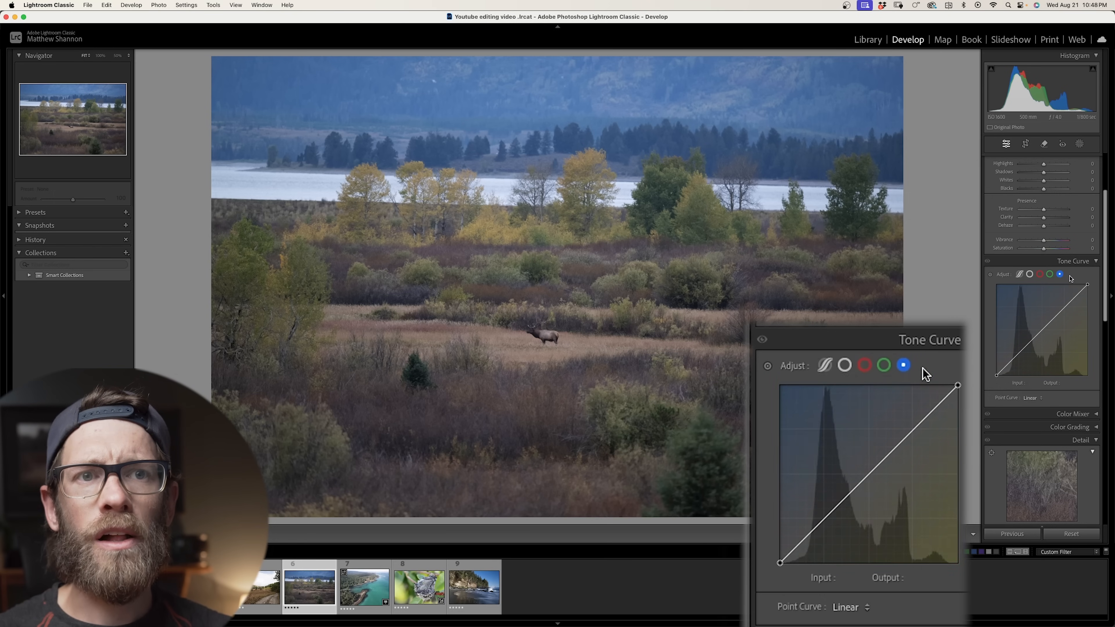
left_click(1050, 274)
left_click(1060, 274)
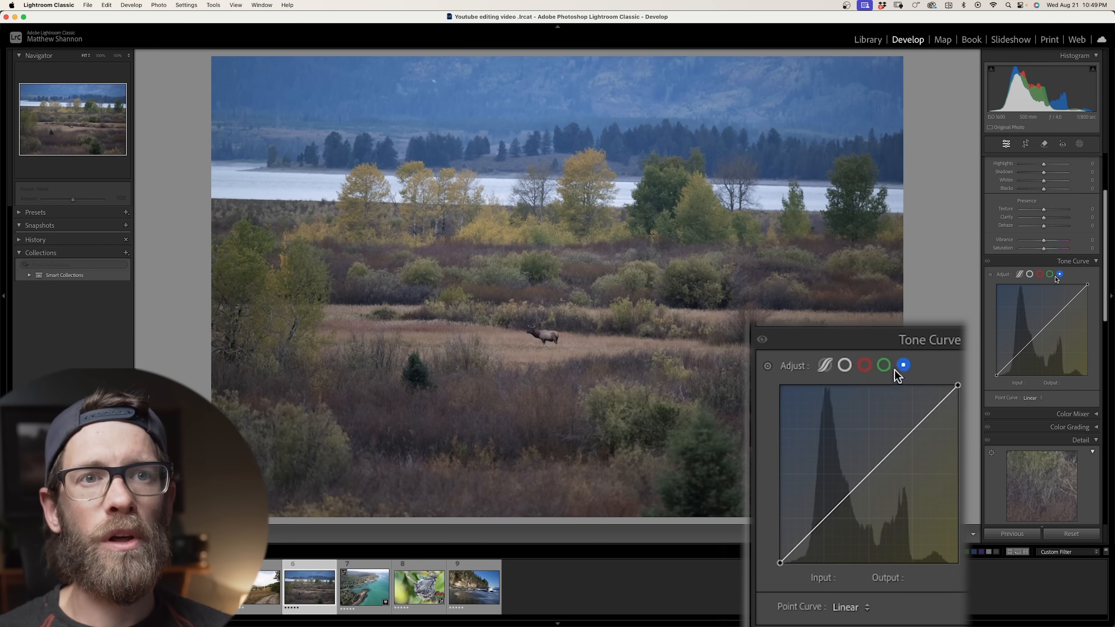
left_click(884, 365)
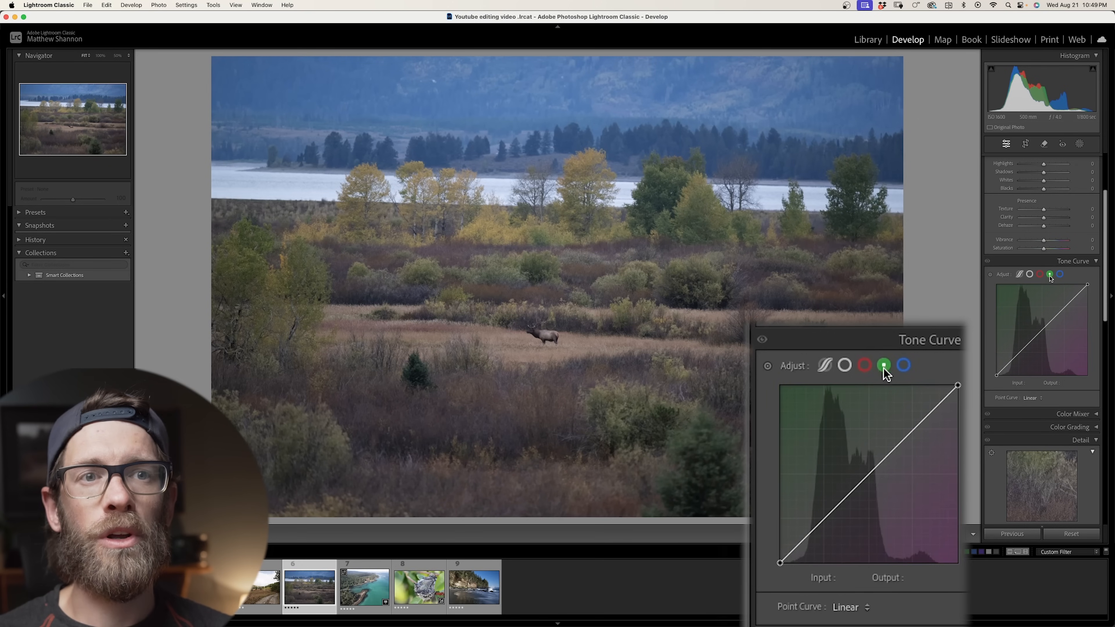
left_click(864, 366)
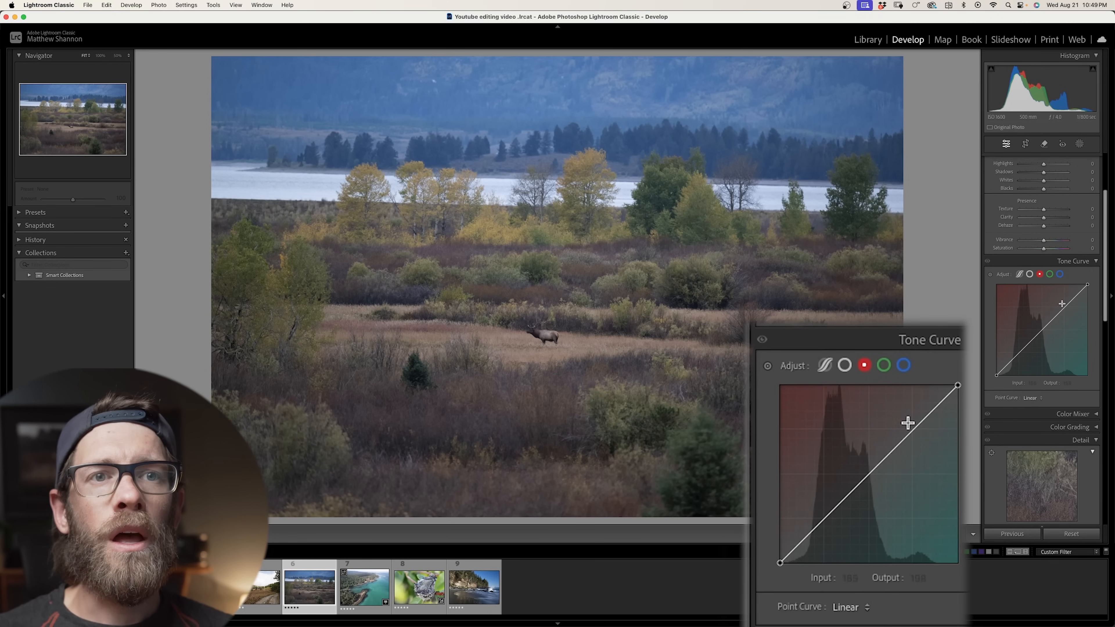
Try lowering the blue channel's tone curve to input 164 and output 133, and remove the added point.
left_click(904, 365)
mouse_move(888, 460)
left_mouse_down()
mouse_move(893, 469)
mouse_move(881, 451)
mouse_move(893, 469)
left_mouse_up()
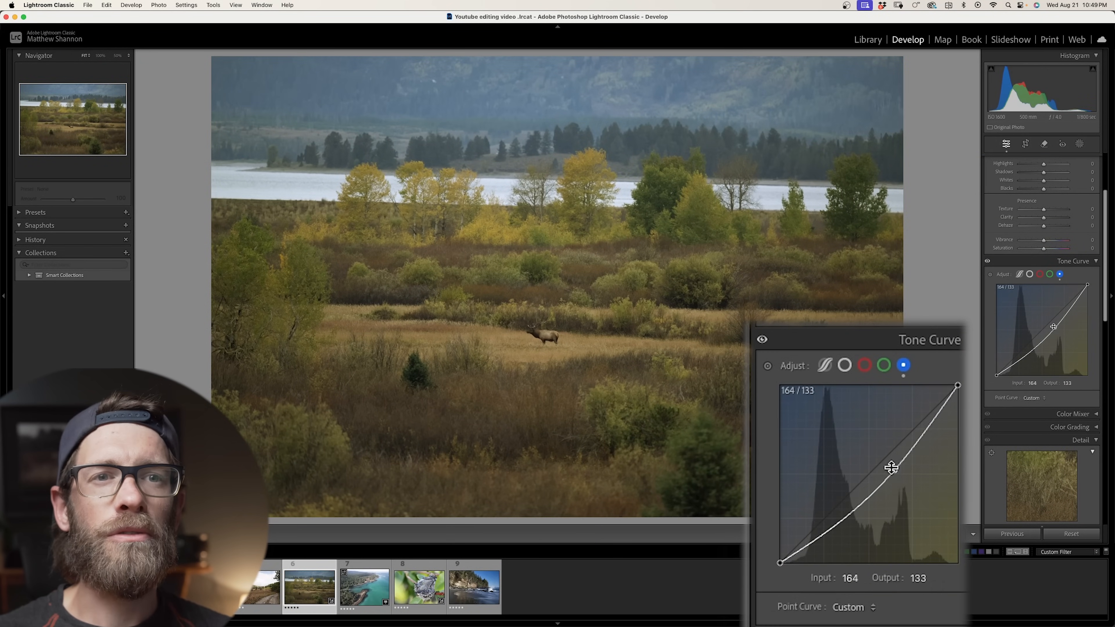
double_click(1055, 327)
Apply the Strong Contrast point curve to the elk photo and lower the blue channel's curve to output 111 at input 142.
left_click(1036, 398)
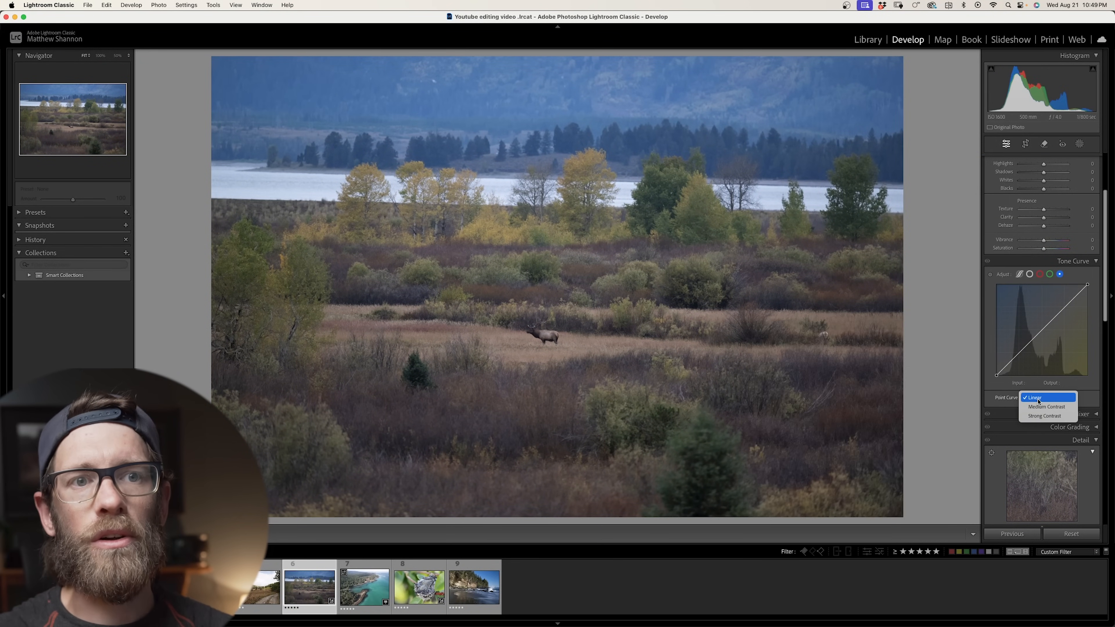
left_click(1034, 417)
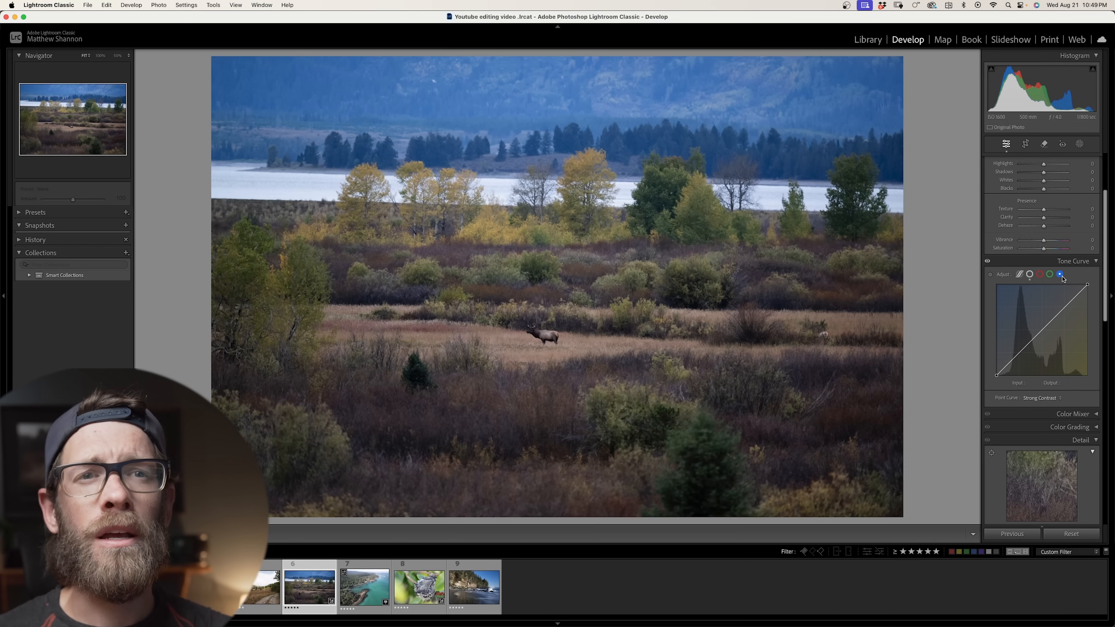
left_click(1043, 328)
left_click_drag(1044, 330, 1048, 336)
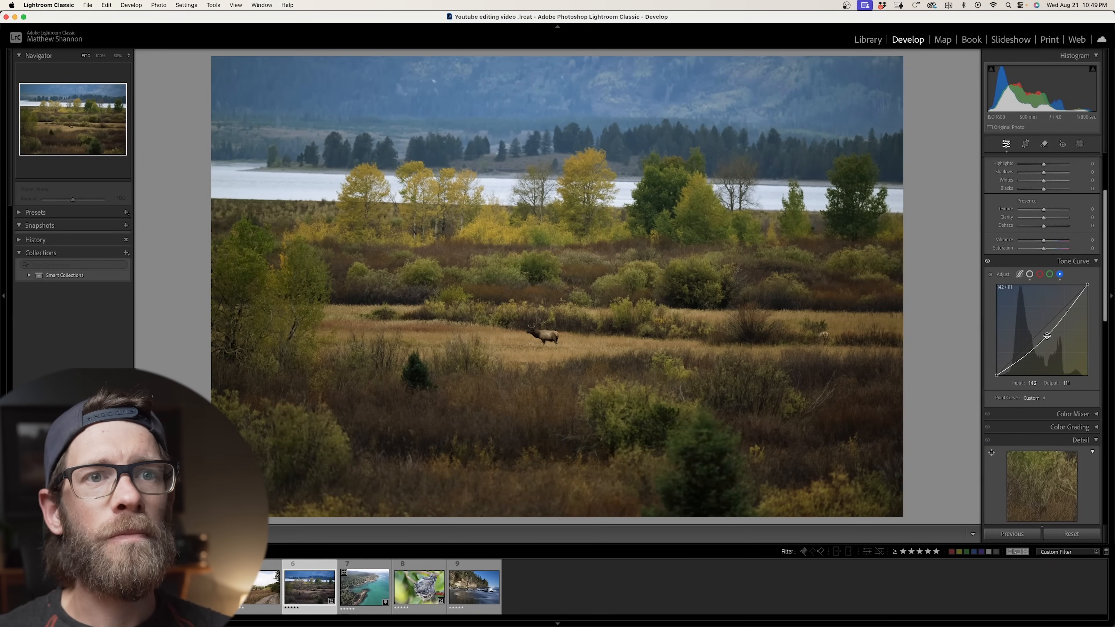
Lower the green channel's tone curve slightly in the midtones and the red channel's curve to output 117 at input 129.
left_click(1050, 274)
left_click_drag(1043, 332, 1045, 334)
left_click(1039, 277)
left_click_drag(1042, 335, 1044, 338)
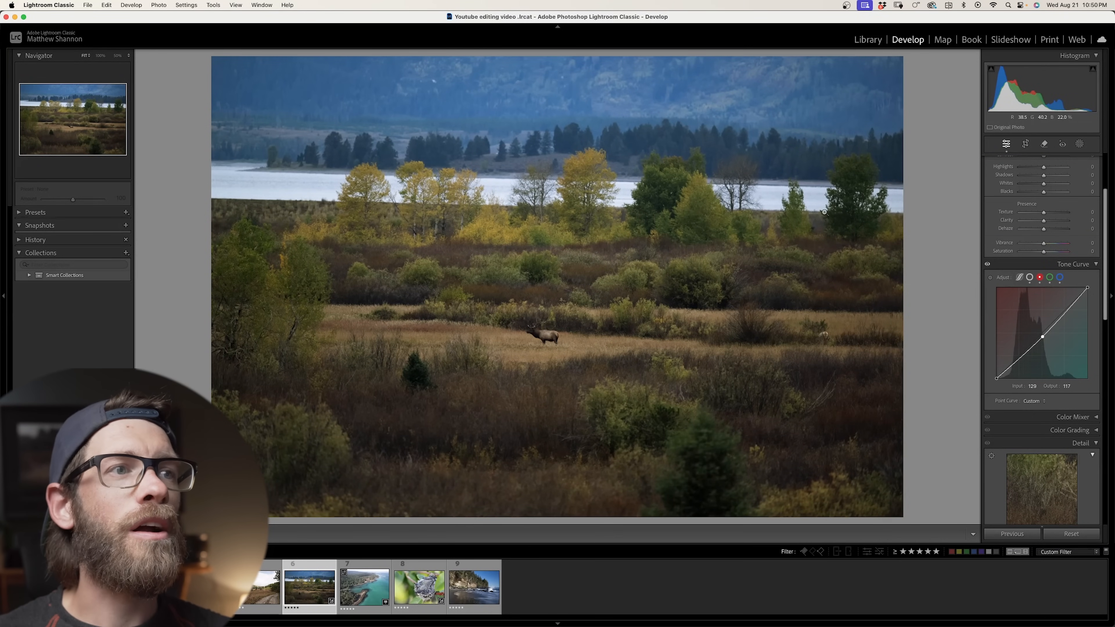
Raise the elk photo's overall exposure to +0.45.
scroll(1035, 305, "up", 5)
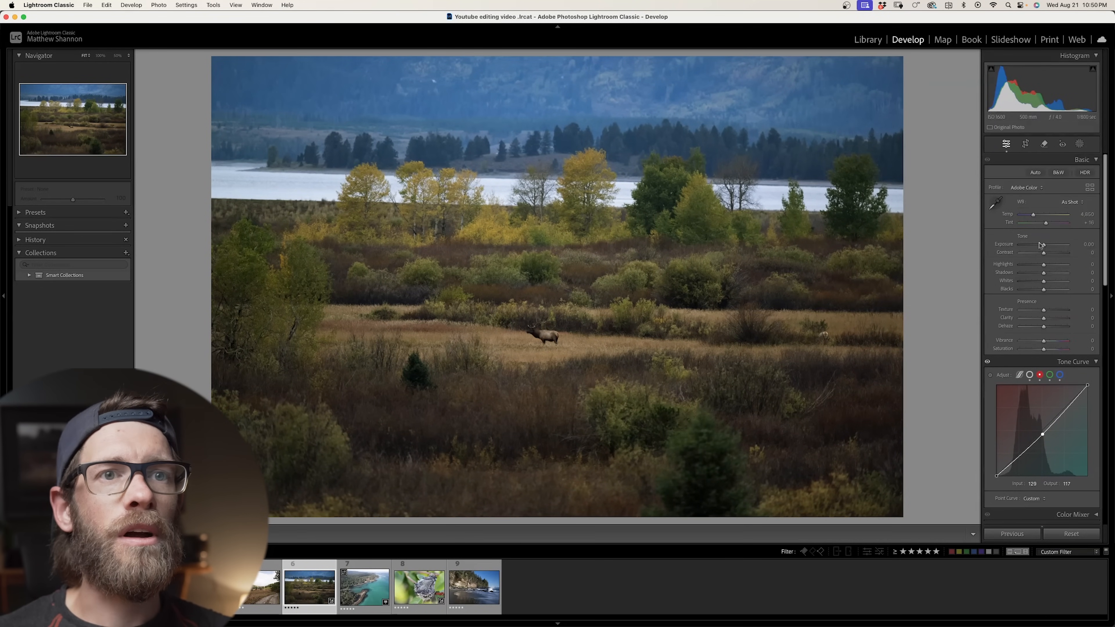
left_click_drag(1044, 247, 1045, 247)
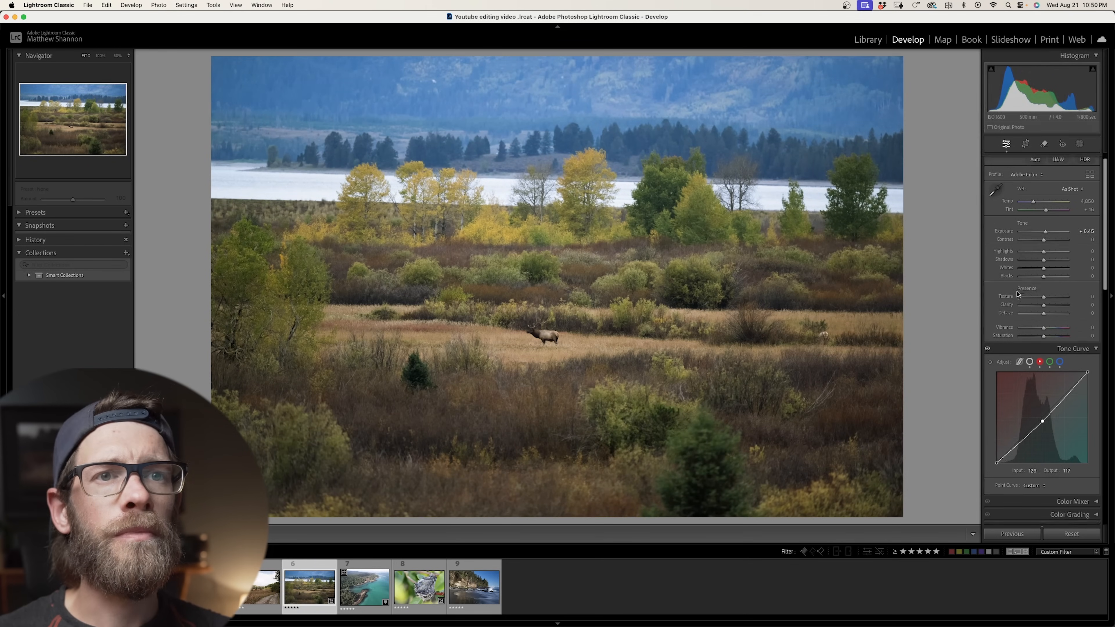
scroll(1017, 291, "down", 3)
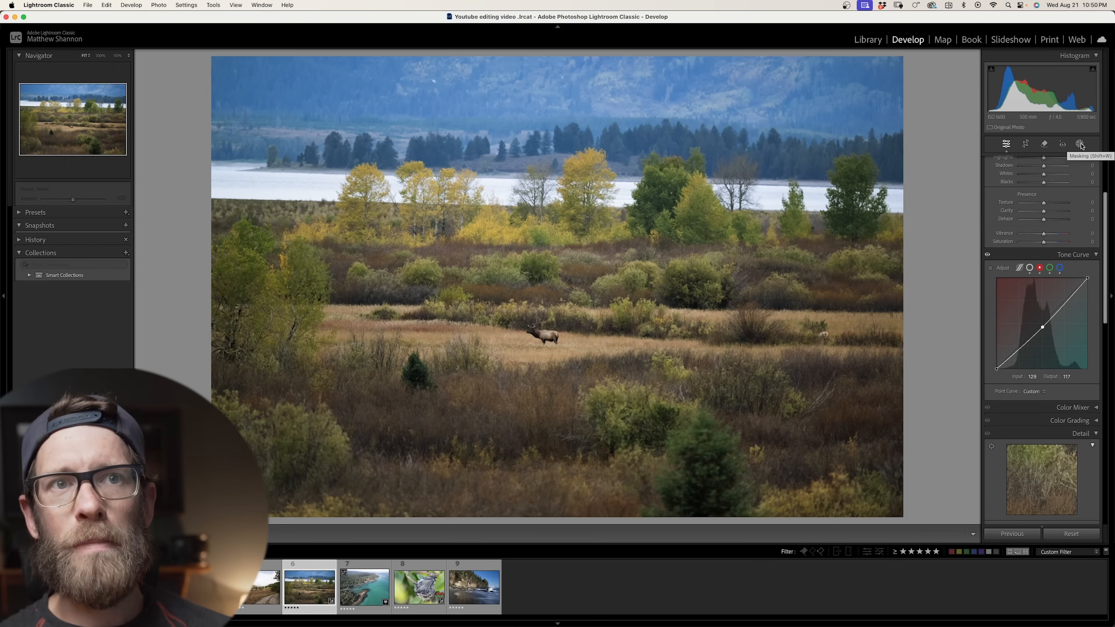
Create a brush mask and paint it with a size 5 brush over the yellow trees and bushes along the lakeshore.
left_click(1080, 145)
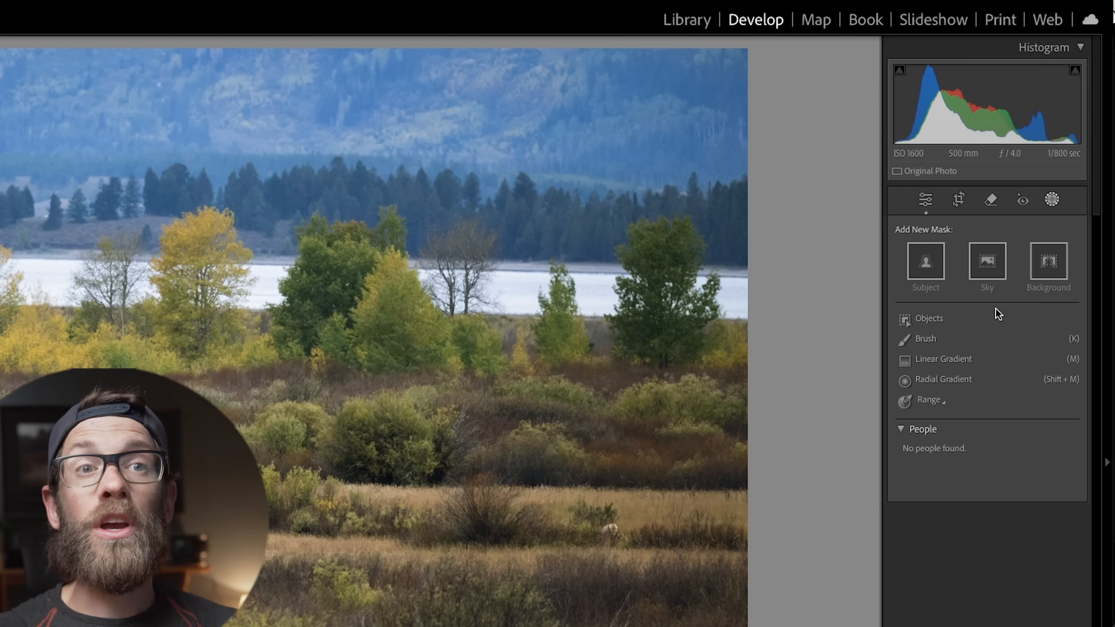
left_click(923, 339)
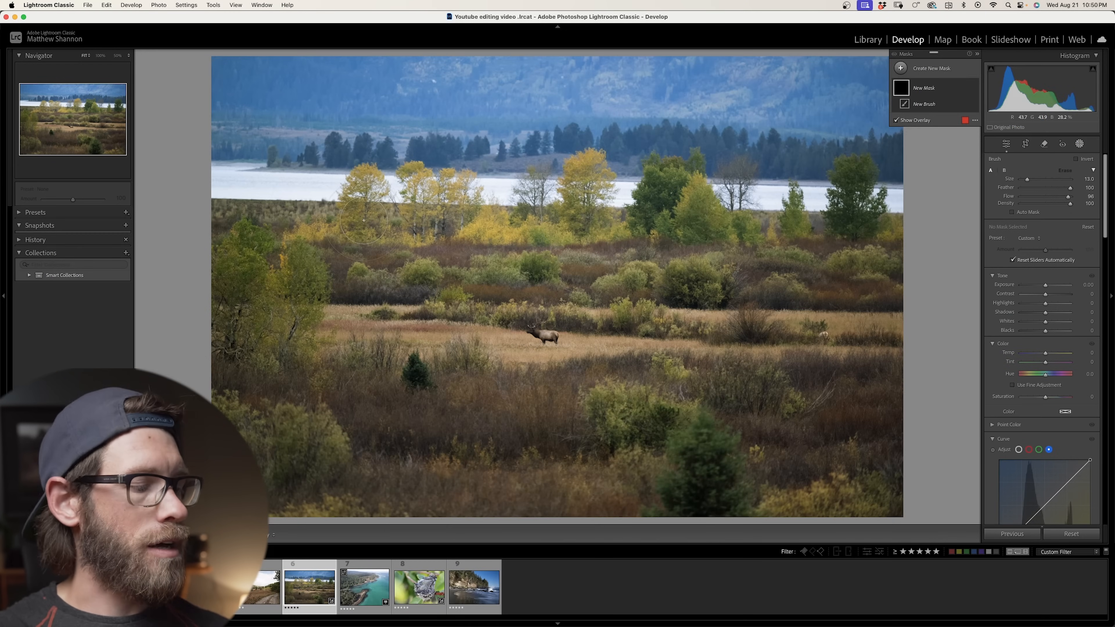
scroll(325, 228, "up", 5)
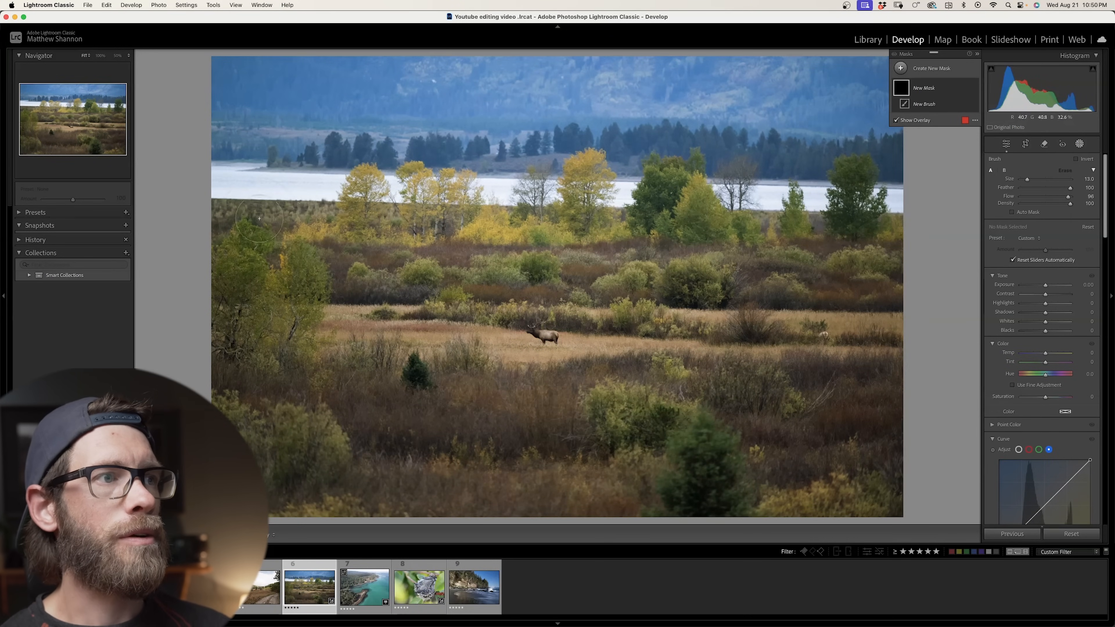
scroll(304, 232, "down", 5)
left_click_drag(302, 233, 338, 226)
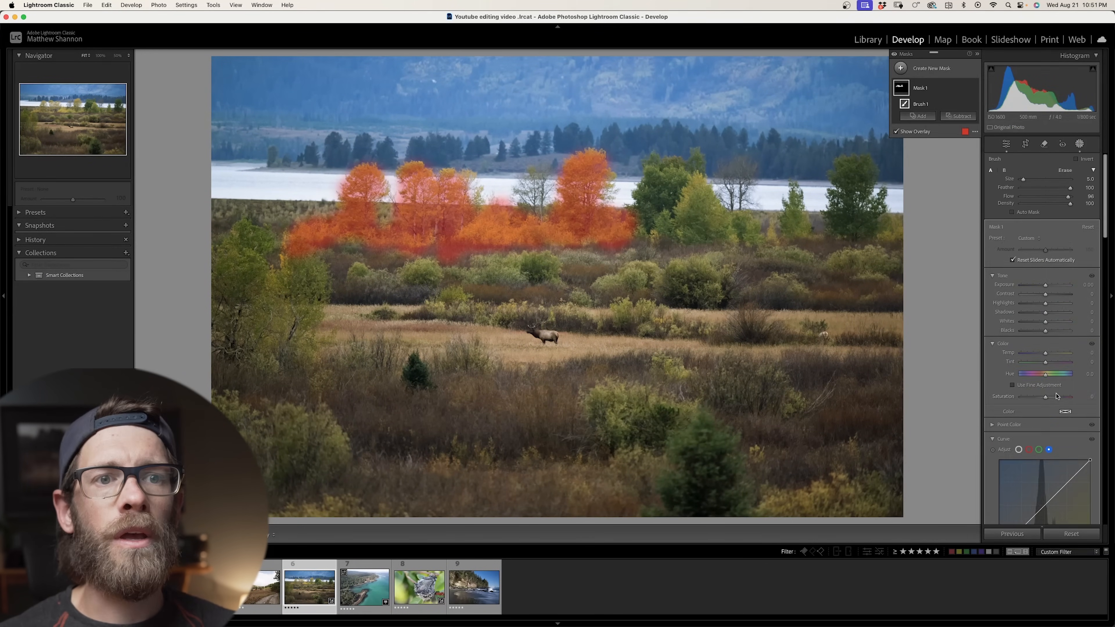
Apply the Strong Contrast curve preset to the yellow trees' mask and hide the mask overlay.
scroll(1041, 397, "down", 5)
scroll(1042, 397, "down", 1)
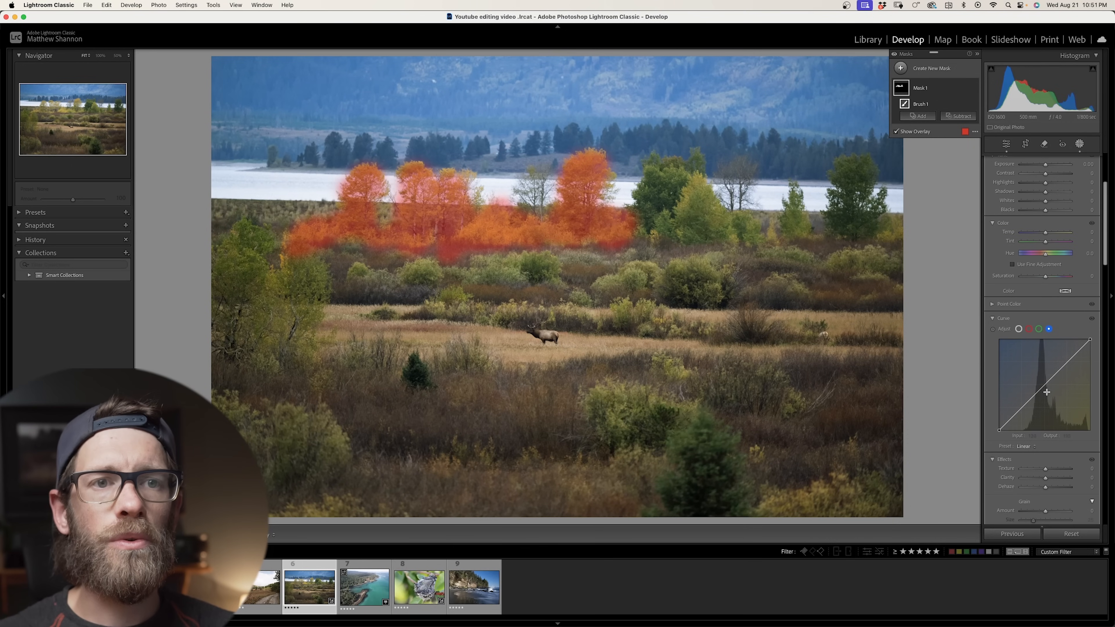
left_click(1029, 446)
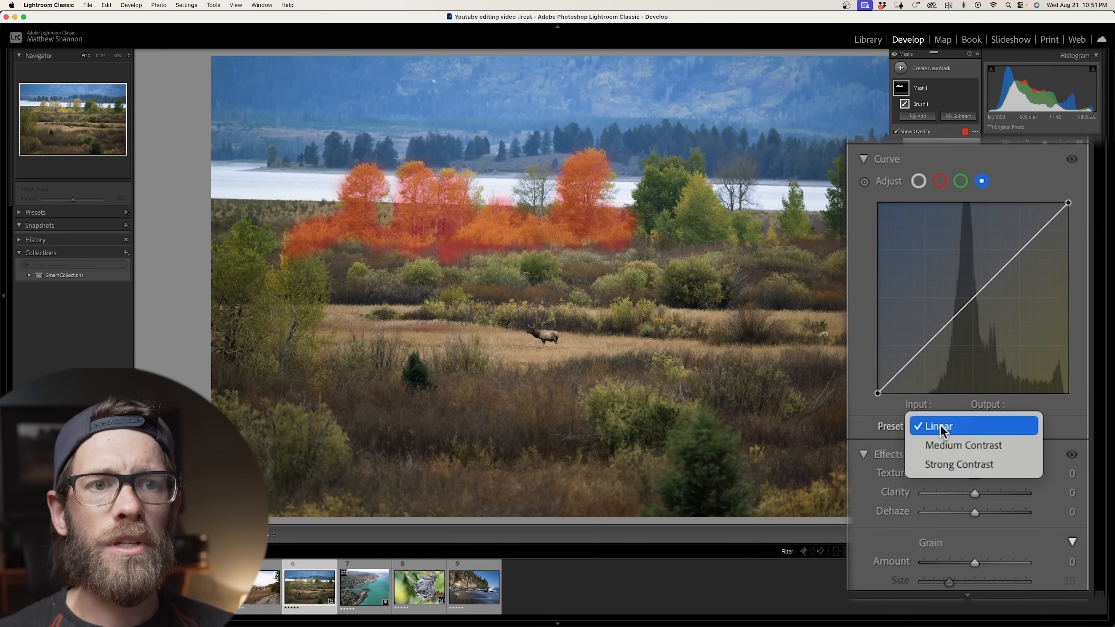
left_click(1007, 464)
key("o")
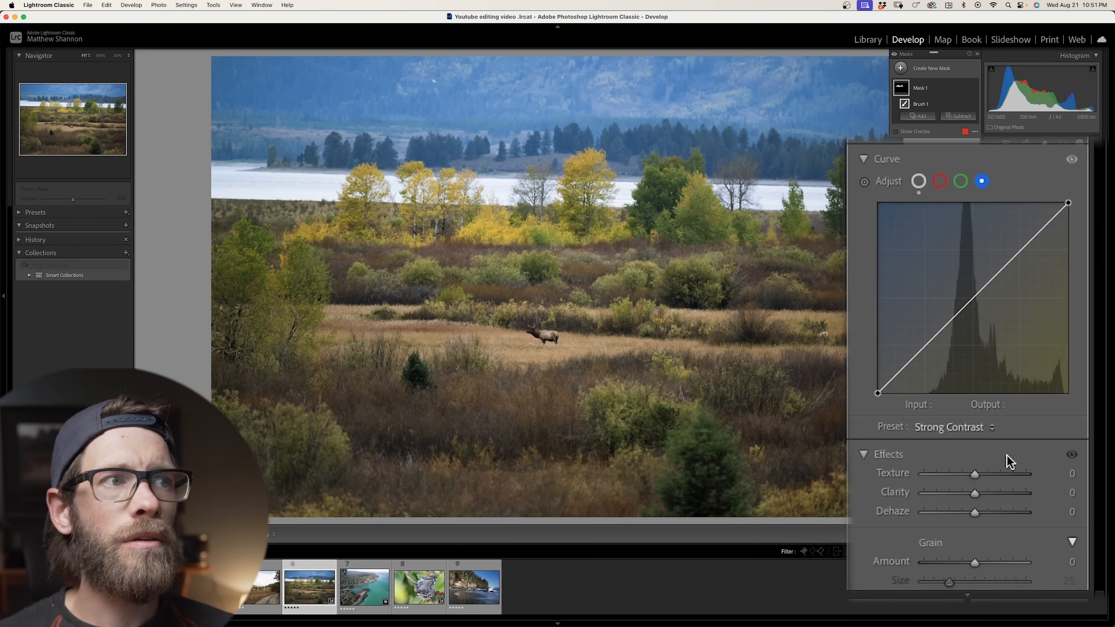
Give the tree mask a Medium Contrast curve, with blue lowered to 121 at input 135 and red to 116 at input 123.
mouse_move(983, 293)
left_mouse_down()
mouse_move(996, 323)
mouse_move(978, 301)
left_mouse_up()
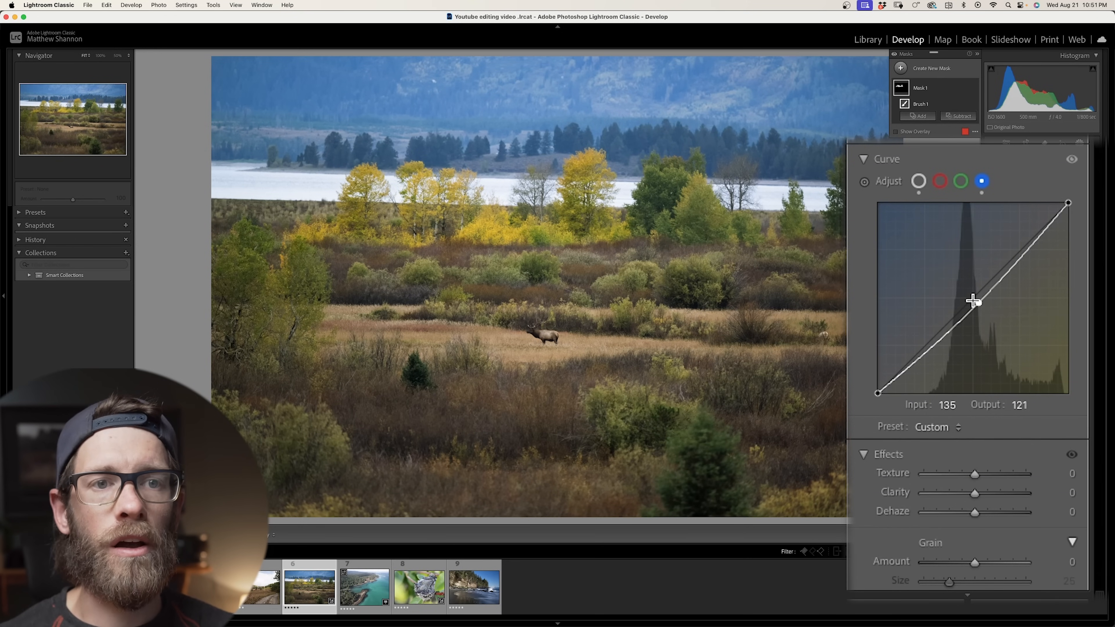
left_click(936, 426)
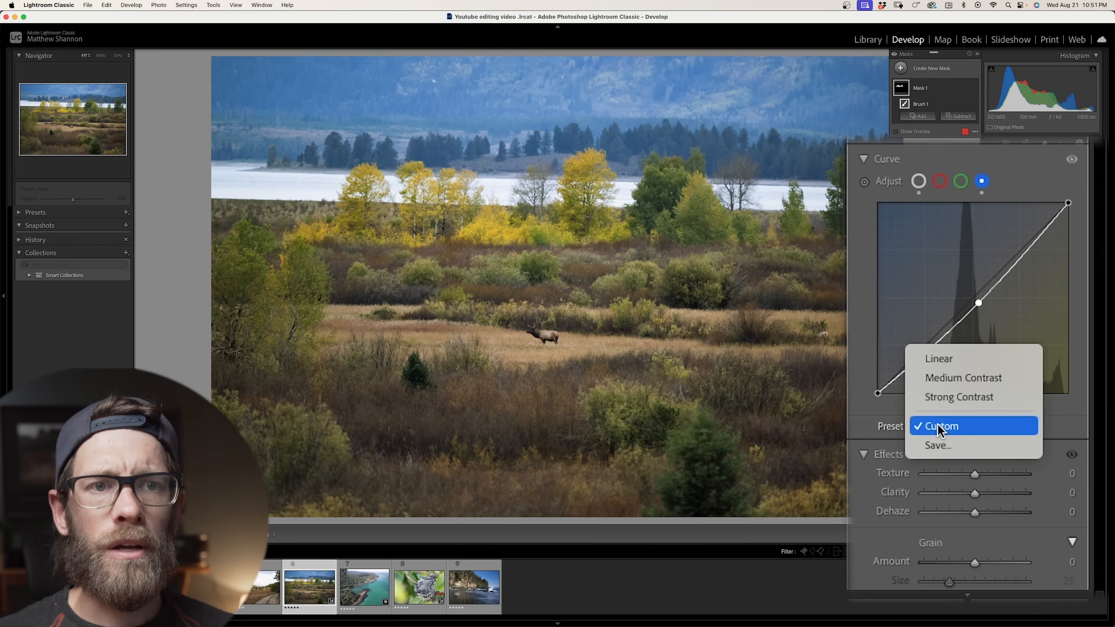
left_click(950, 378)
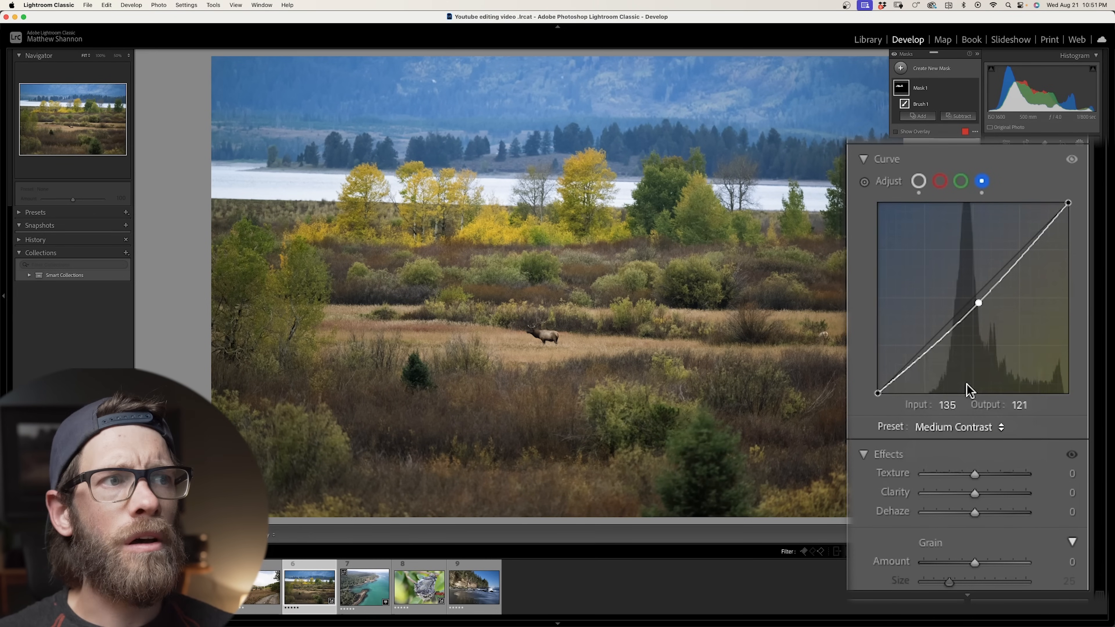
mouse_move(985, 288)
left_mouse_down()
mouse_move(988, 303)
mouse_move(980, 289)
left_mouse_up()
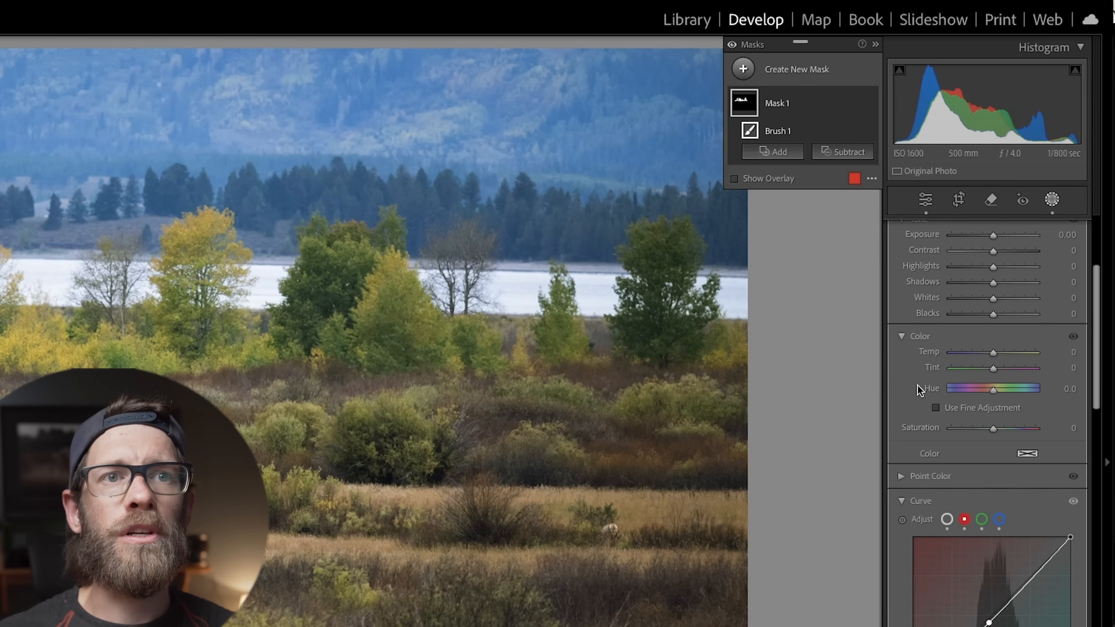
Add a new radial gradient mask as a very wide ellipse covering the foreground brush below the elk.
scroll(1035, 254, "up", 5)
scroll(974, 389, "down", 1)
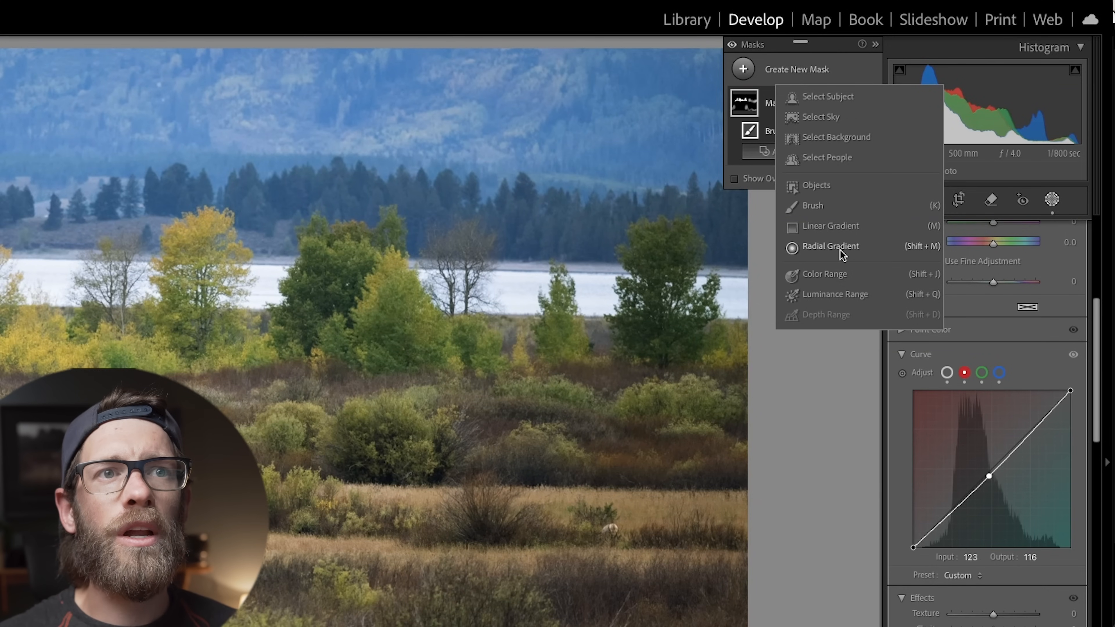
left_click(839, 250)
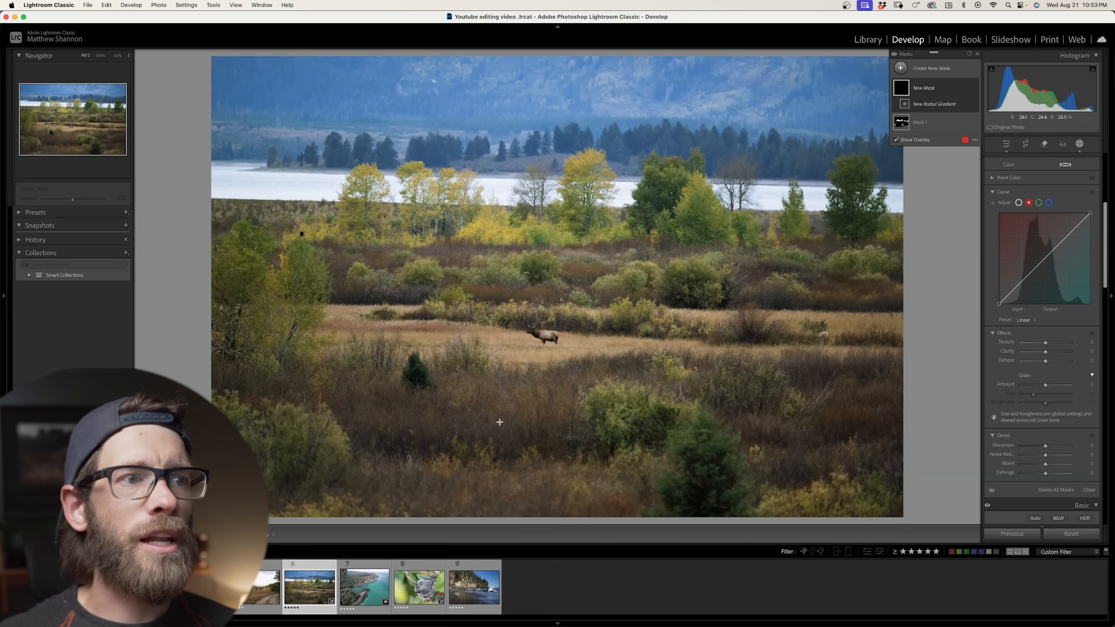
mouse_move(499, 421)
left_mouse_down()
mouse_move(931, 570)
mouse_move(1114, 601)
left_mouse_up()
left_click_drag(801, 451, 904, 515)
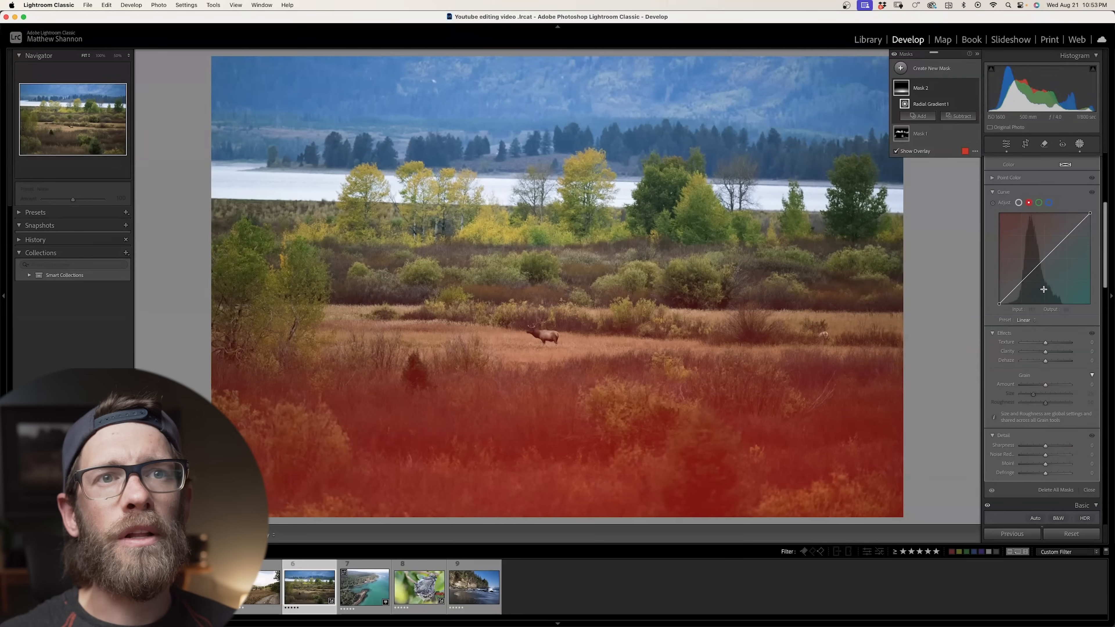
In the foreground mask's curves, raise blue, fine-tune red, and set green to output 121 at input 123.
left_click(1047, 203)
left_click_drag(1050, 258, 1041, 251)
left_click(1029, 203)
left_click_drag(1044, 259, 1046, 263)
left_click(1038, 202)
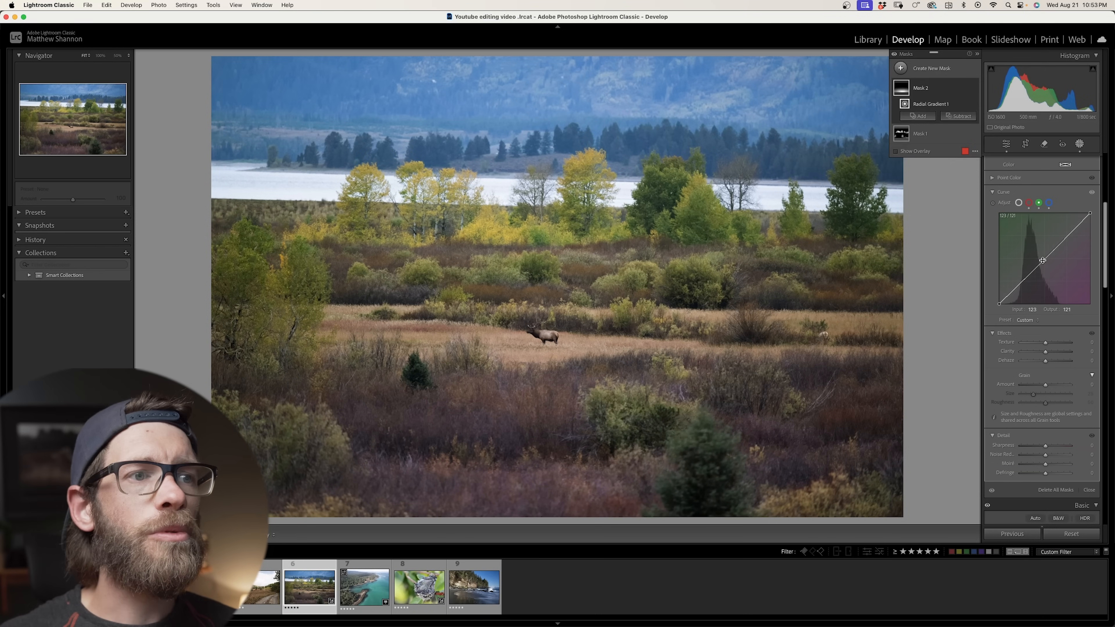
Duplicate the foreground radial gradient within its mask and move the copy up over the middle of the scene.
right_click(486, 451)
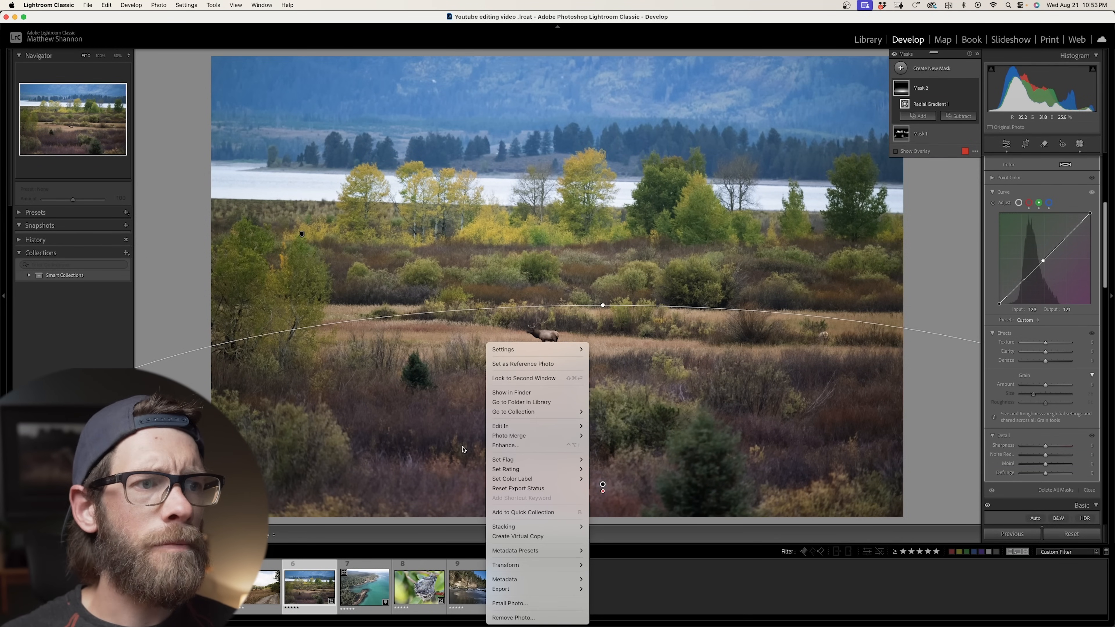
right_click(603, 485)
left_click(617, 513)
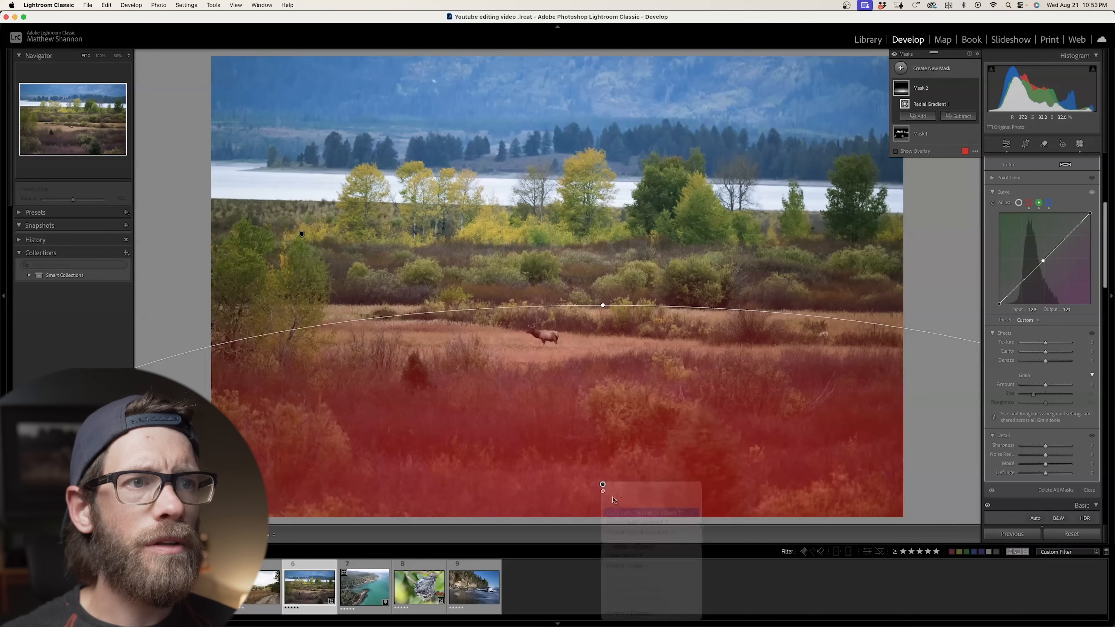
left_click_drag(567, 411, 572, 173)
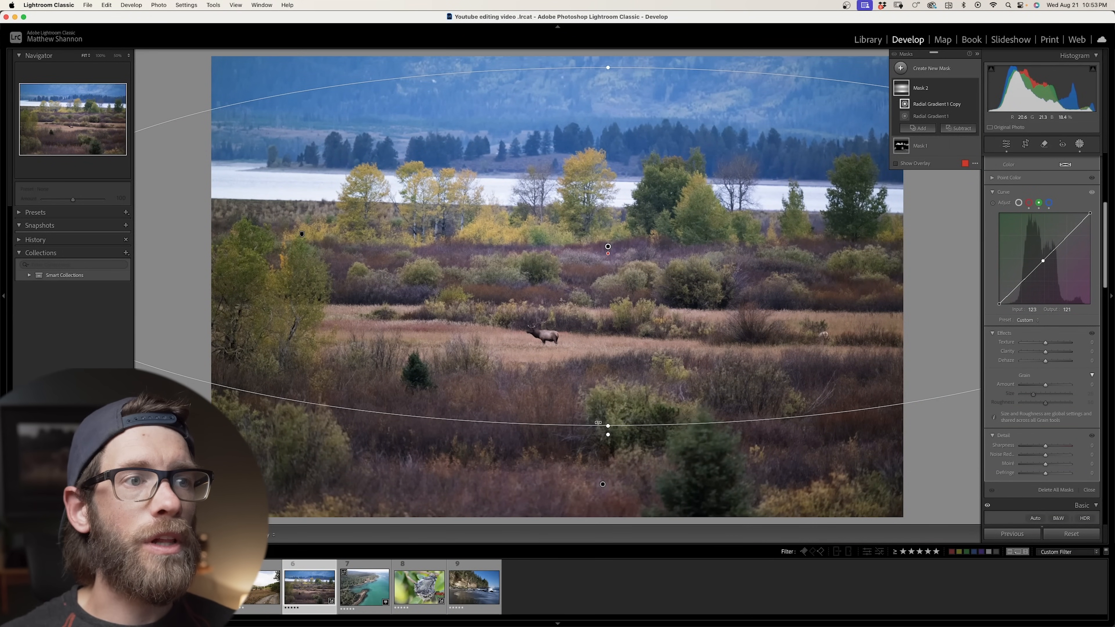
Flatten the copied radial gradient and position it over the band of brush between the lakeshore trees and the elk.
left_click_drag(605, 427, 612, 137)
left_click_drag(460, 194, 695, 319)
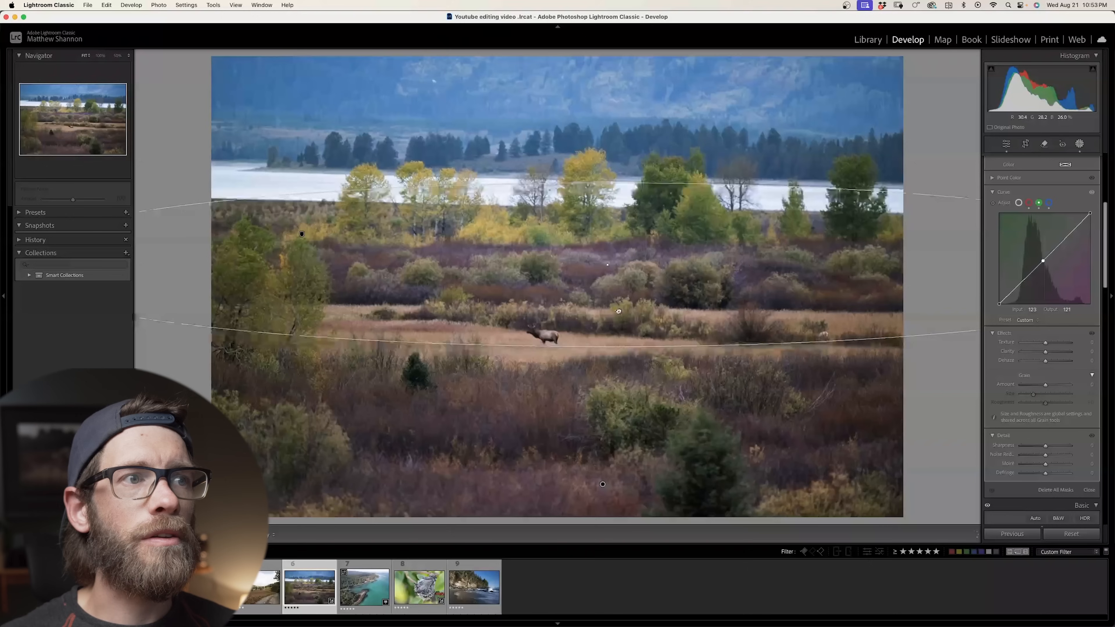
left_click_drag(615, 320, 639, 325)
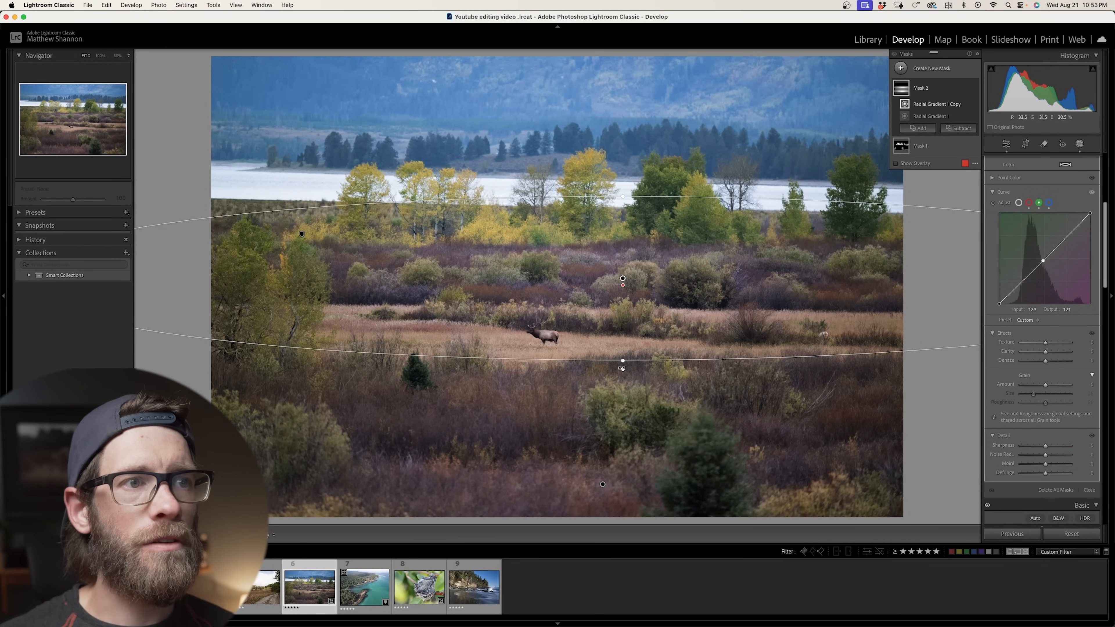
mouse_move(622, 369)
left_mouse_down()
mouse_move(586, 368)
mouse_move(622, 366)
left_mouse_up()
Vary the Amount of the radial gradient mask to adjust the strength of its color grading.
scroll(1044, 307, "up", 5)
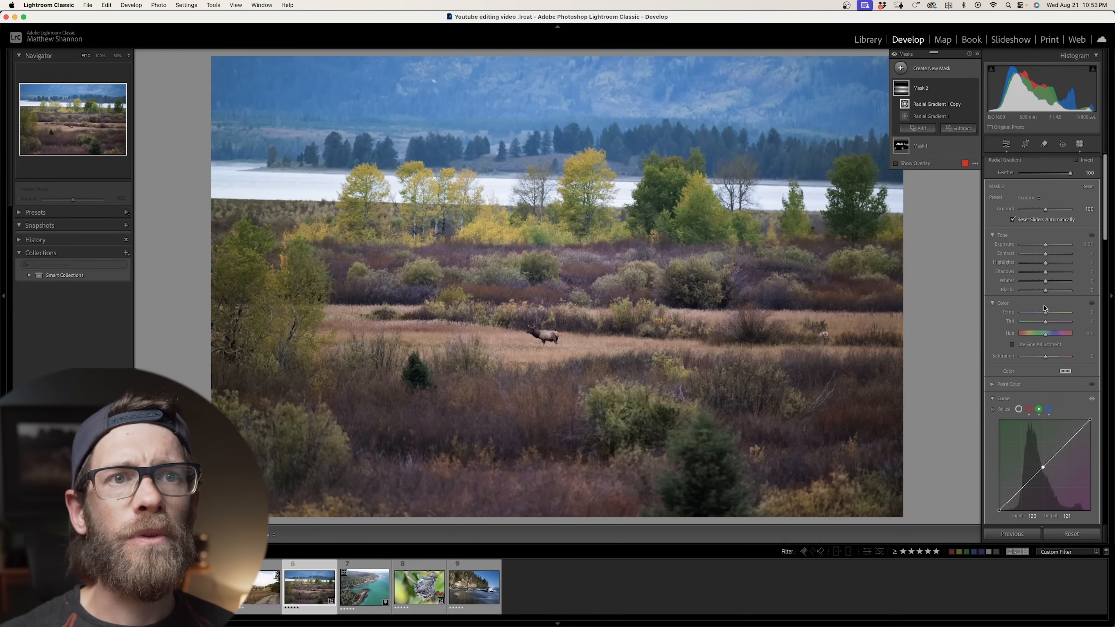
scroll(1045, 308, "down", 1)
left_click_drag(1054, 174, 1023, 173)
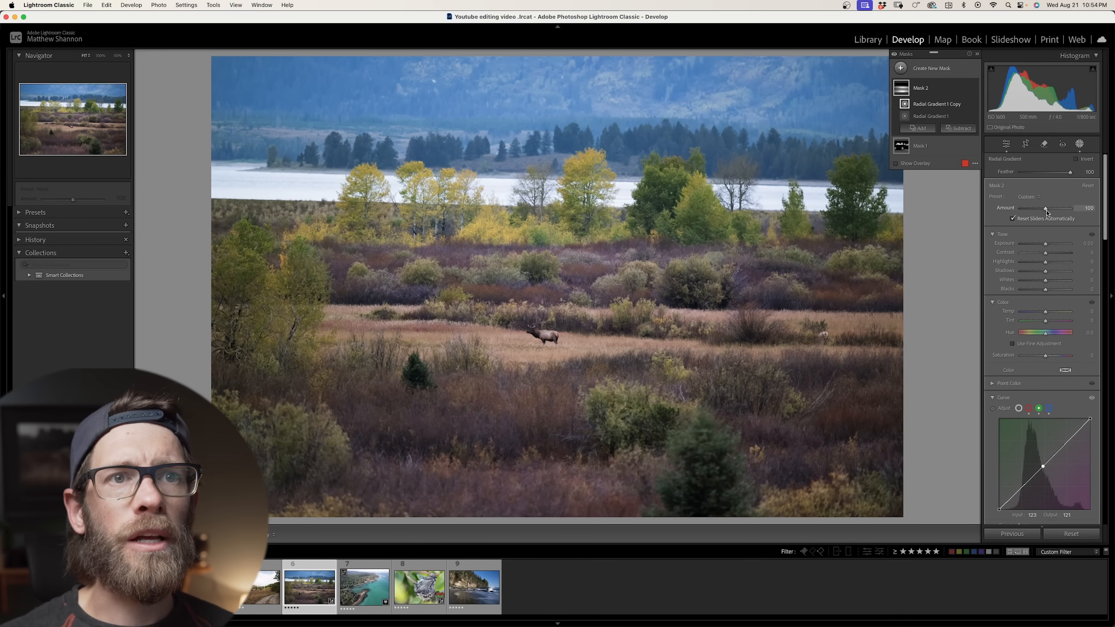
left_click_drag(1045, 213, 1057, 213)
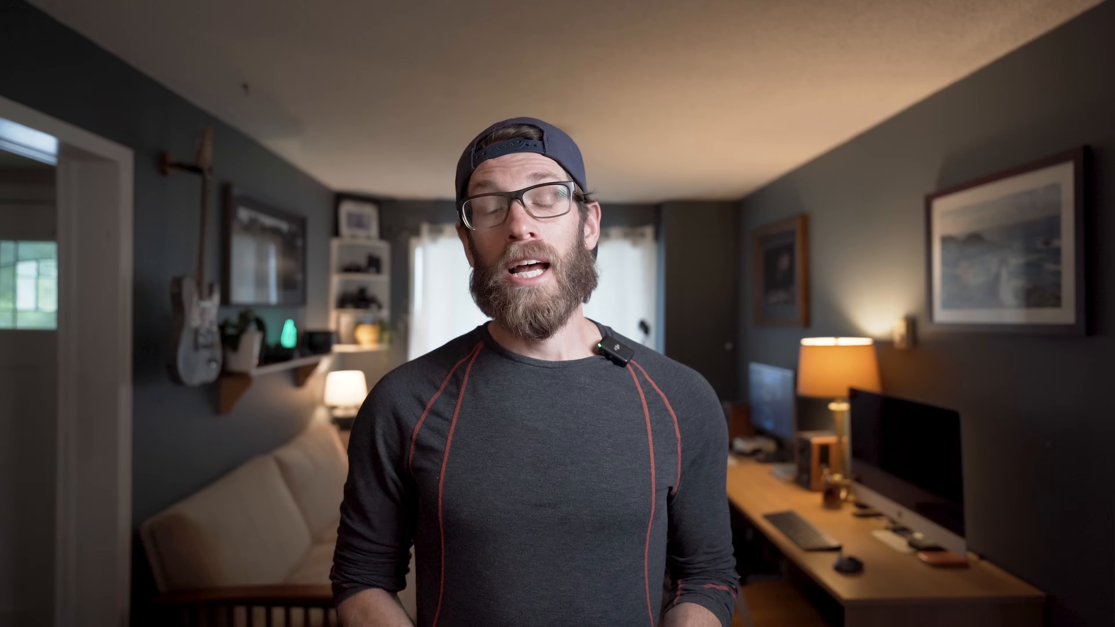